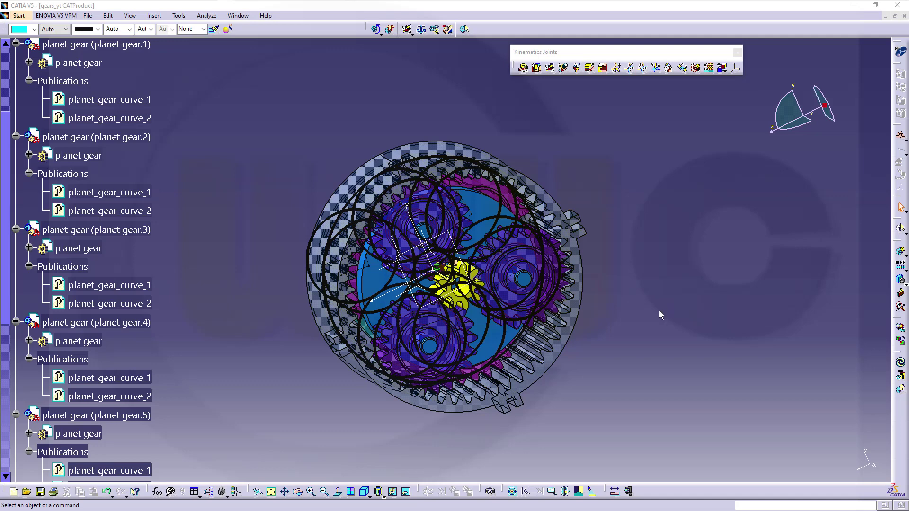
# - Create a new mechanism named gears_1 and set the Ring gear as its fixed part
pyautogui.scroll(4, 219, 230)
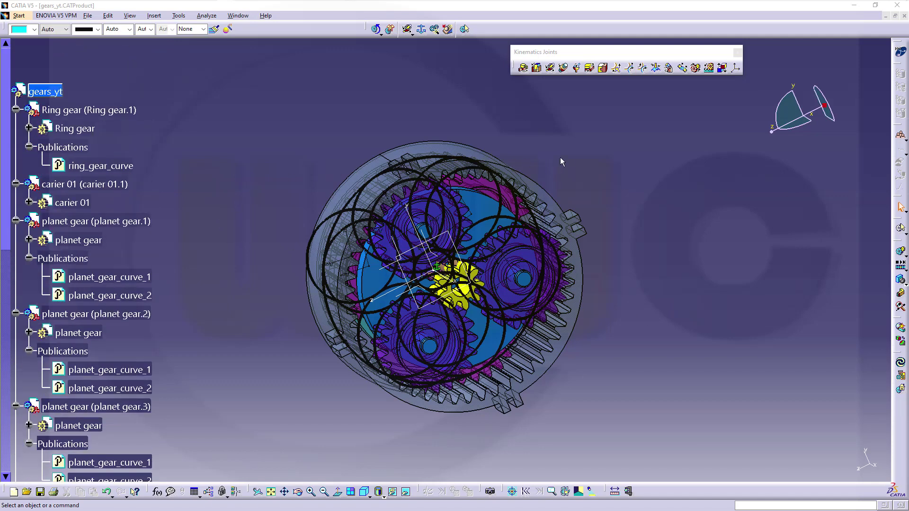
pyautogui.click(421, 29)
pyautogui.click(831, 449)
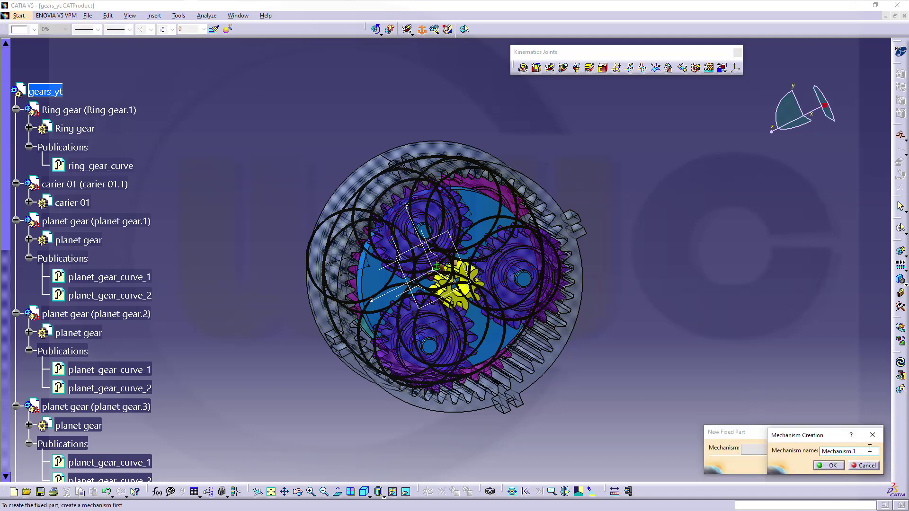
pyautogui.write('gears_1')
pyautogui.click(831, 466)
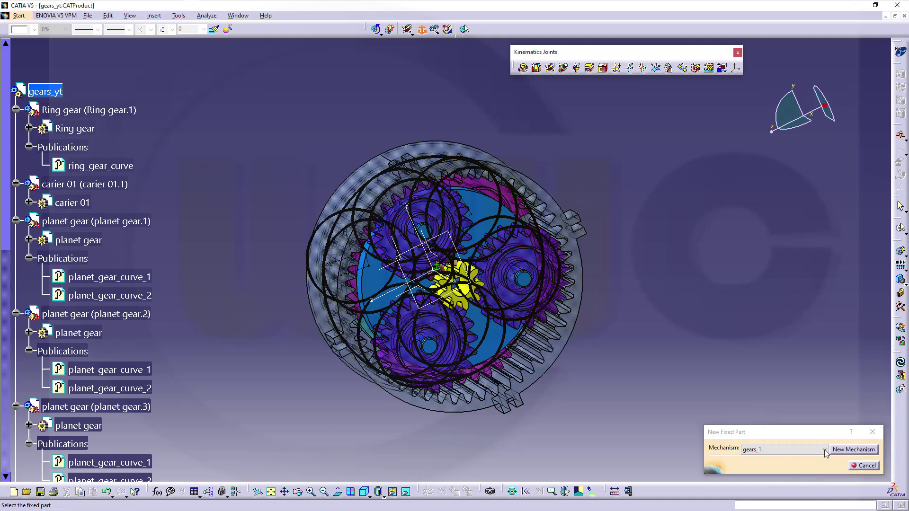
pyautogui.click(129, 111)
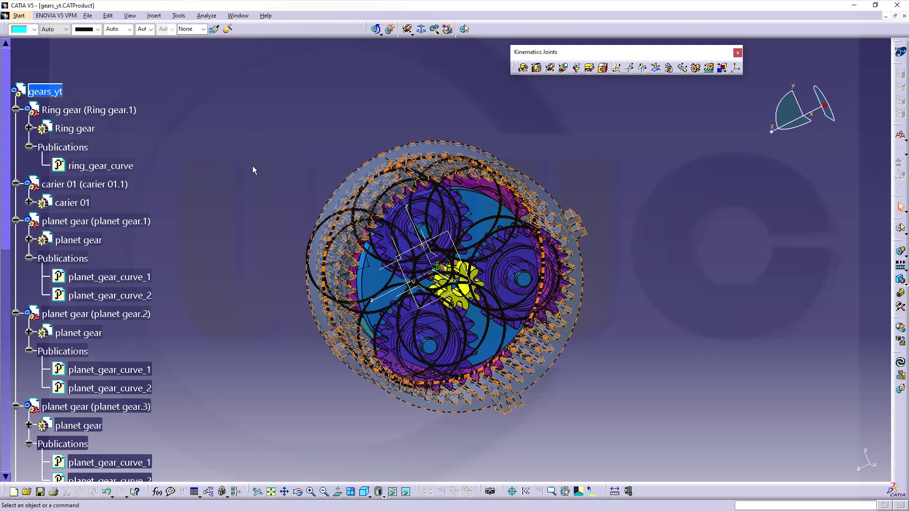
# - Hide everything from planet gear.1 through sun gear.1 in the tree, leaving the ring gear and carier 01
pyautogui.moveTo(250, 137); pyautogui.dragTo(345, 182, button='middle')
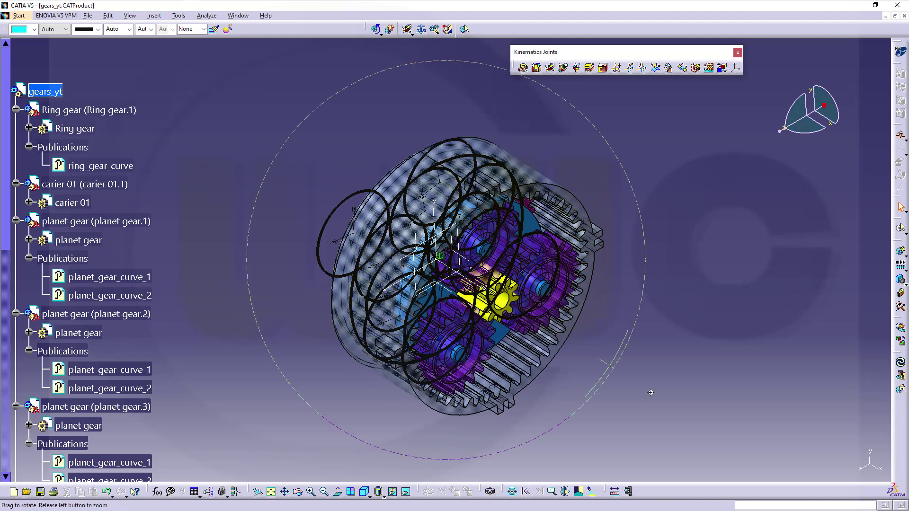
pyautogui.moveTo(641, 386); pyautogui.dragTo(662, 351, button='middle')
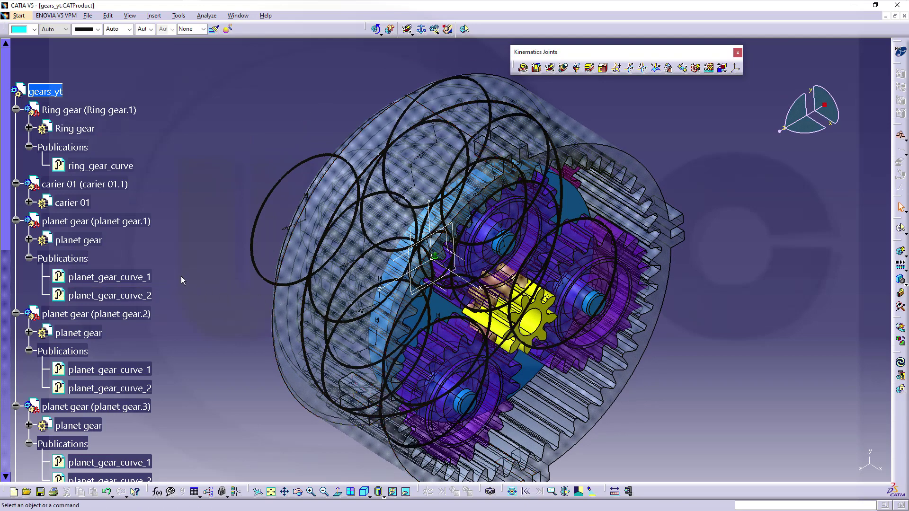
pyautogui.click(97, 226)
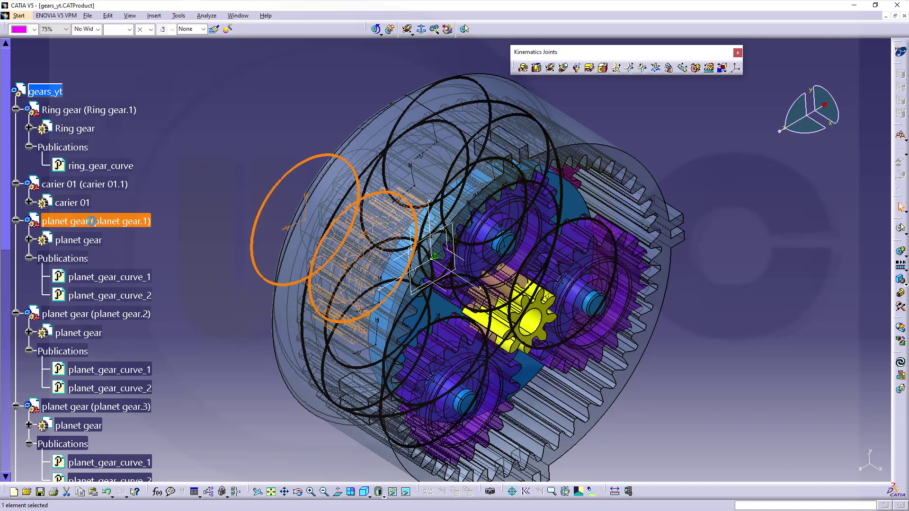
pyautogui.scroll(-10, 162, 257)
pyautogui.scroll(-3, 166, 267)
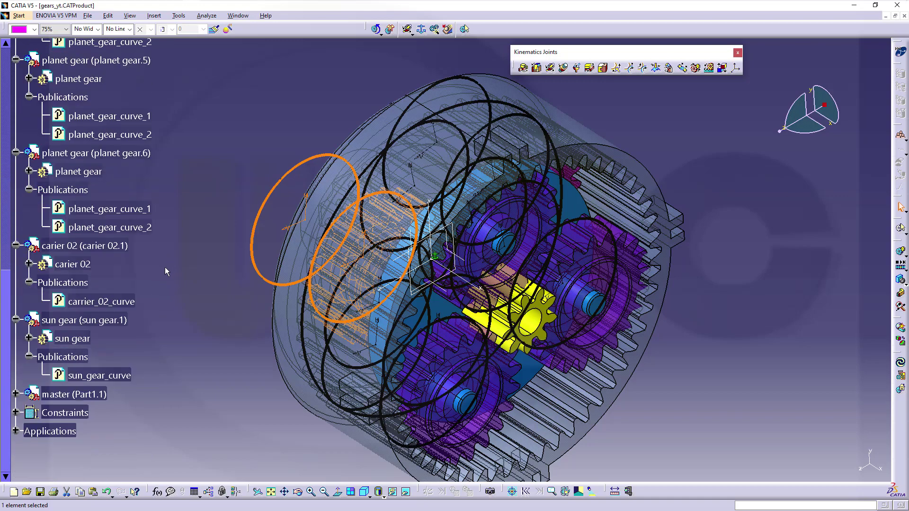
pyautogui.keyDown('shift'); pyautogui.click(97, 321); pyautogui.keyUp('shift')
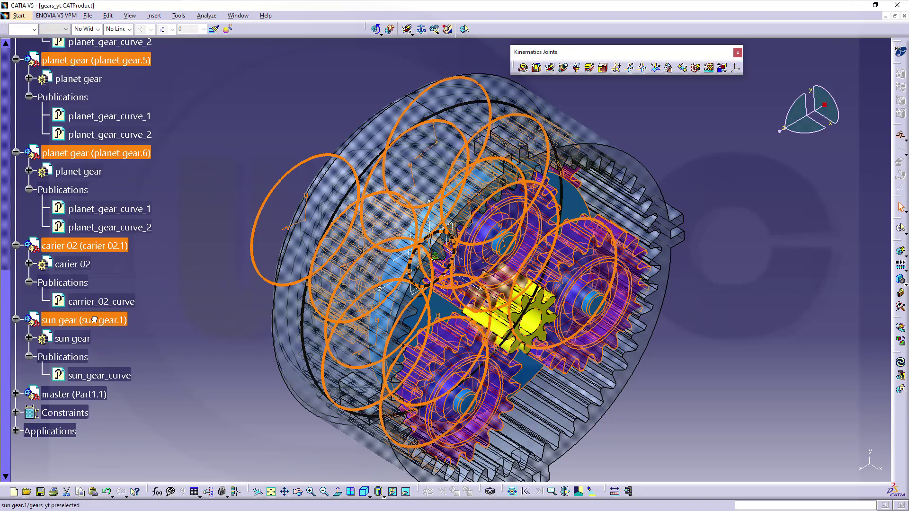
pyautogui.rightClick(94, 321)
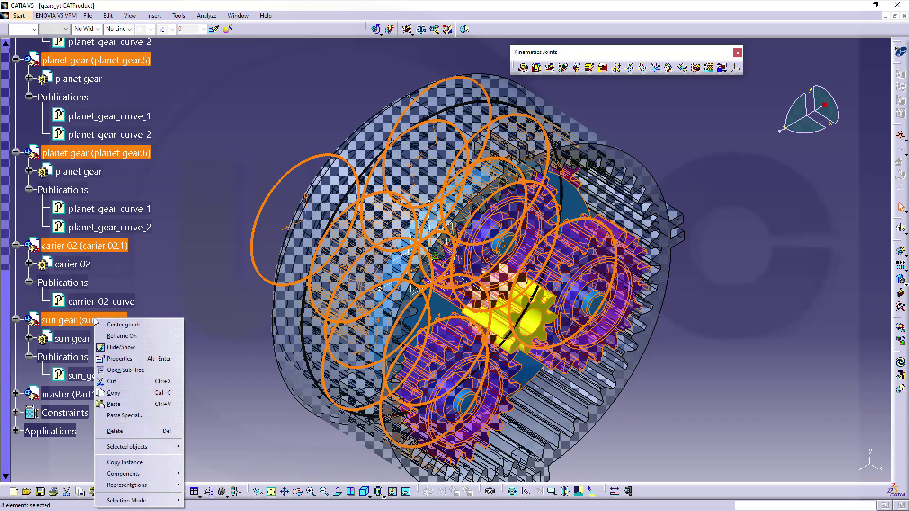
pyautogui.click(122, 352)
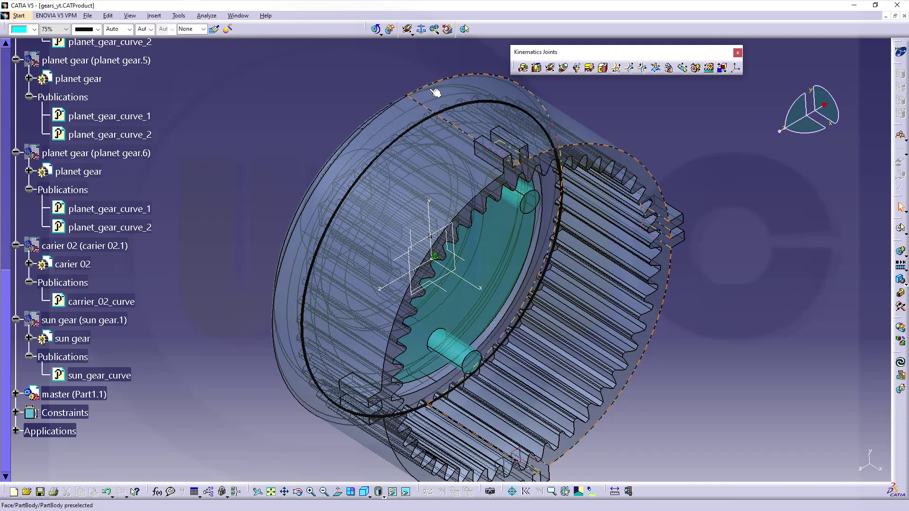
# - Create angle-driven Revolute.1 between the ring gear and carier 01 axes with a 9,1mm face offset
pyautogui.click(524, 68)
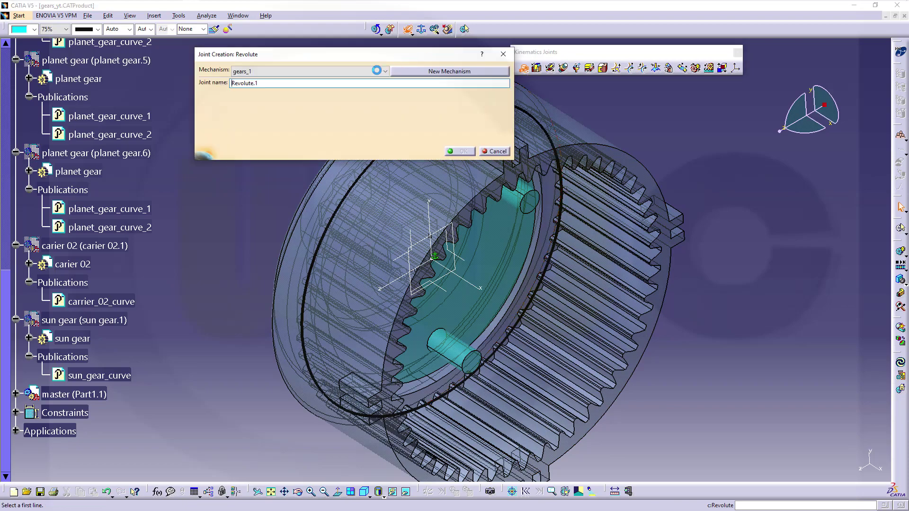
pyautogui.moveTo(250, 175); pyautogui.dragTo(506, 249, button='middle')
pyautogui.click(505, 251)
pyautogui.click(323, 240)
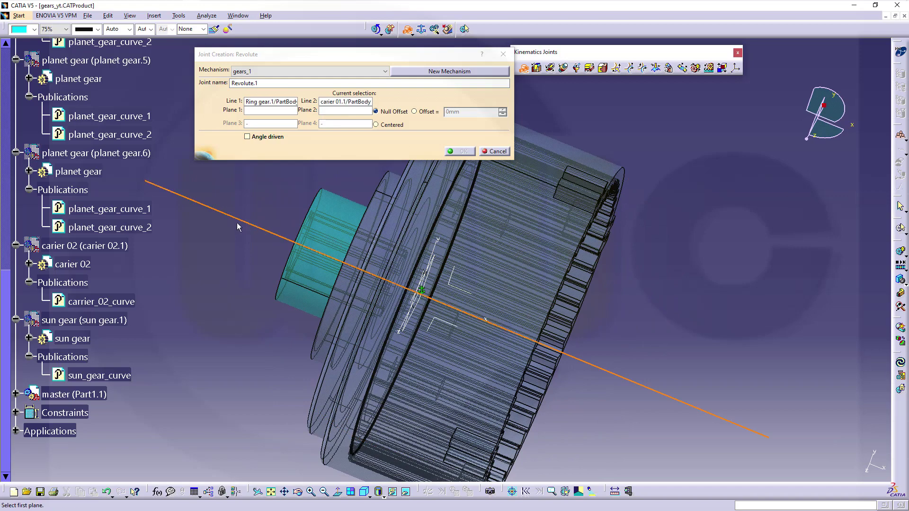
pyautogui.moveTo(220, 255); pyautogui.dragTo(265, 293, button='middle')
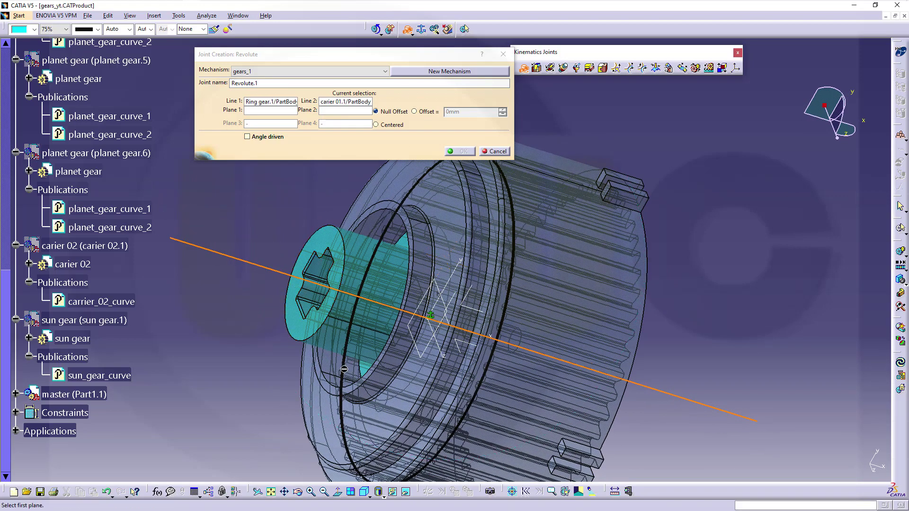
pyautogui.click(415, 112)
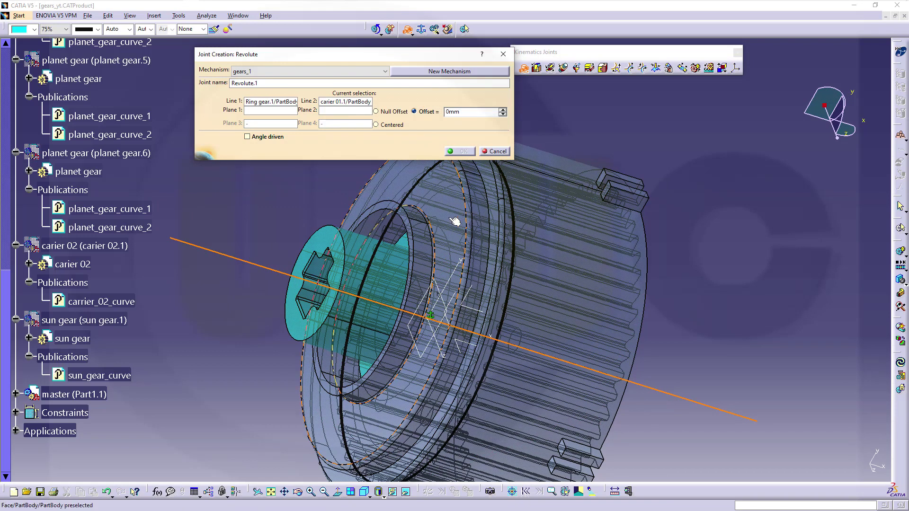
pyautogui.click(394, 221)
pyautogui.click(322, 243)
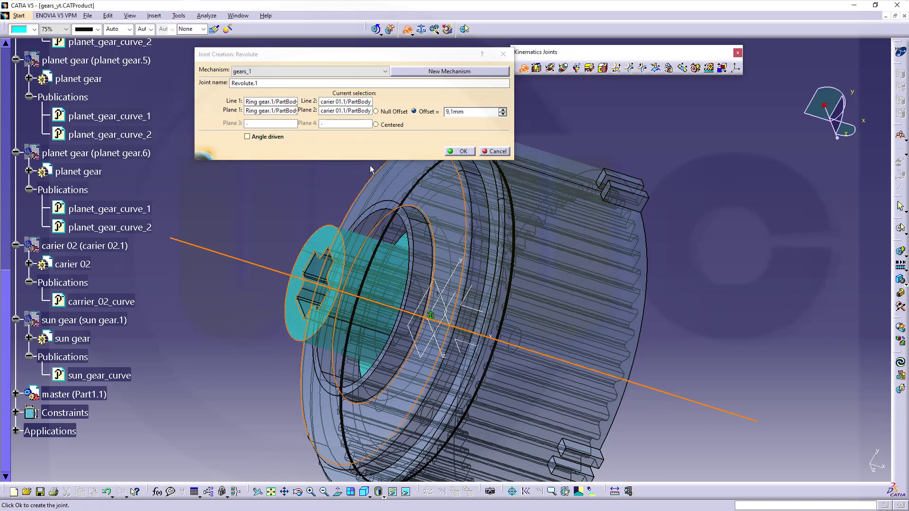
pyautogui.click(253, 138)
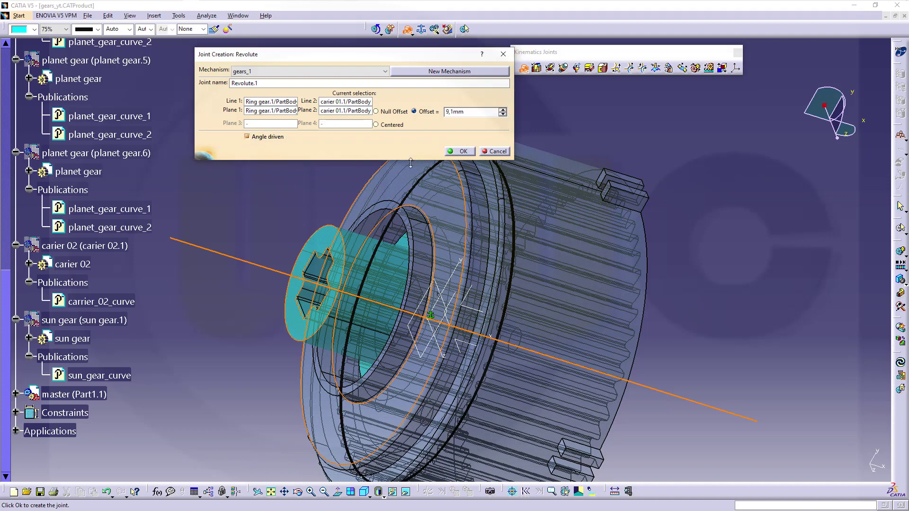
pyautogui.click(464, 152)
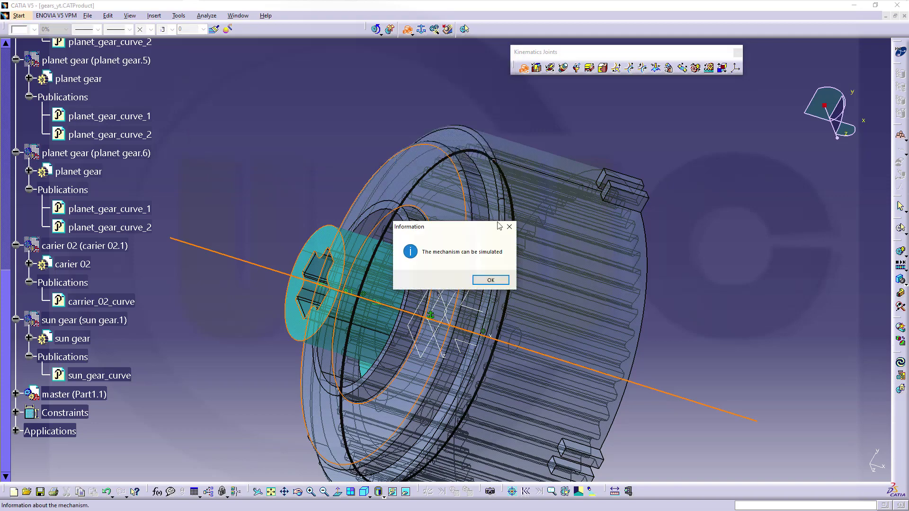
pyautogui.click(491, 280)
pyautogui.moveTo(671, 318); pyautogui.dragTo(368, 260, button='middle')
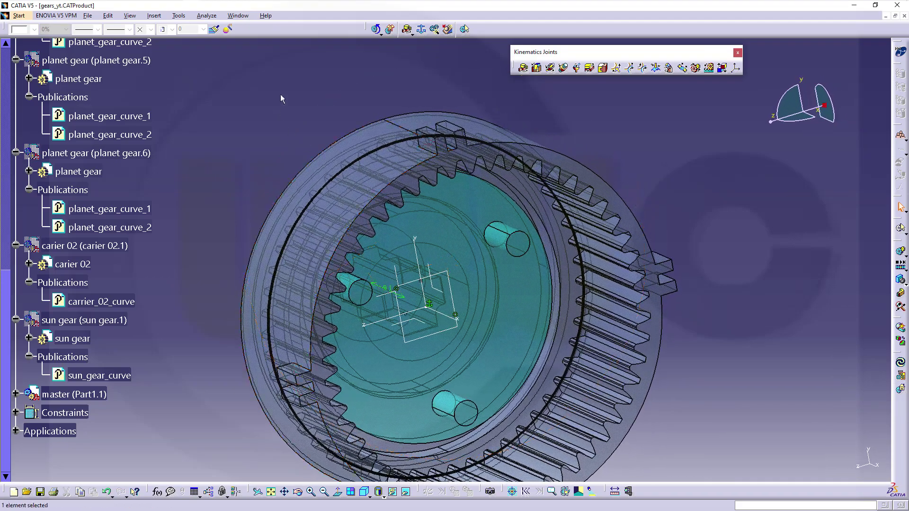
pyautogui.click(376, 30)
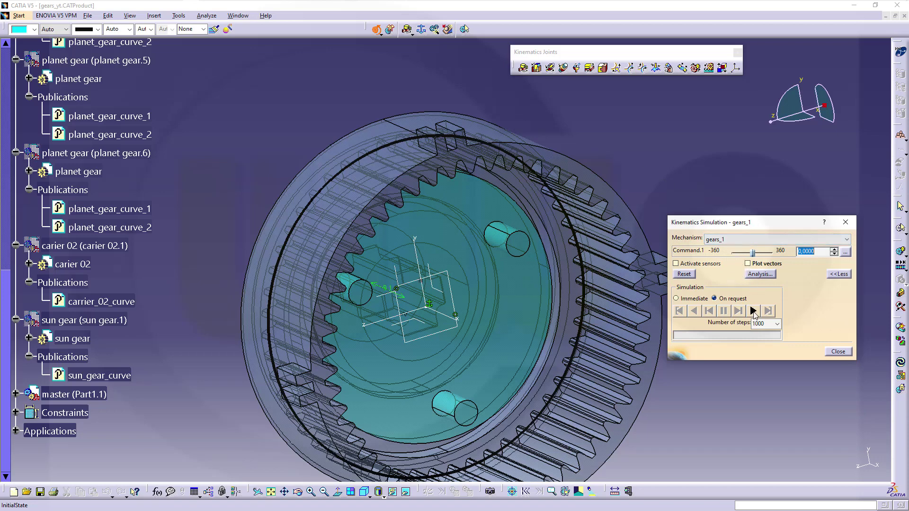
pyautogui.click(753, 311)
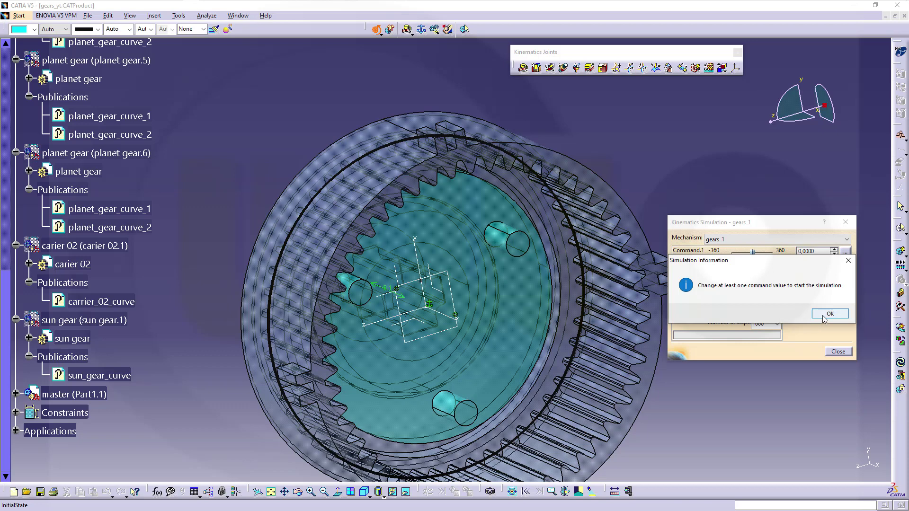
pyautogui.click(828, 314)
pyautogui.moveTo(754, 254); pyautogui.dragTo(786, 263)
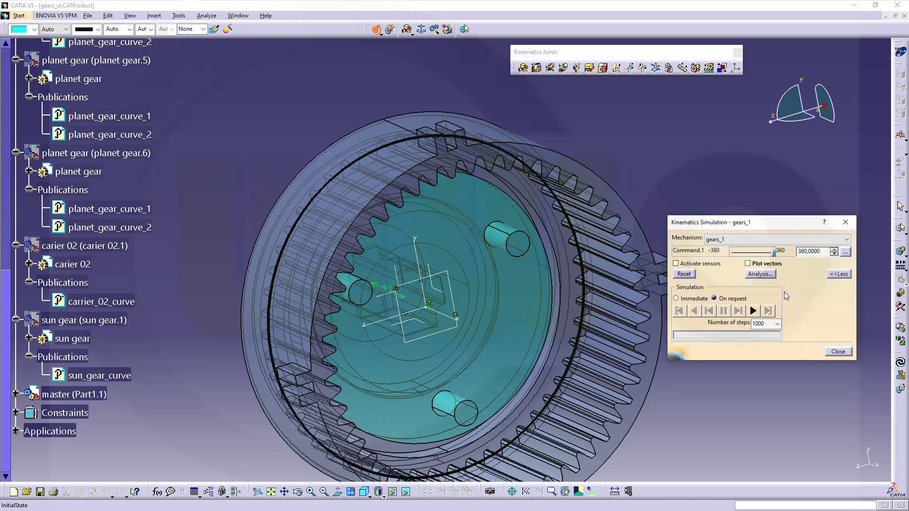
pyautogui.click(753, 311)
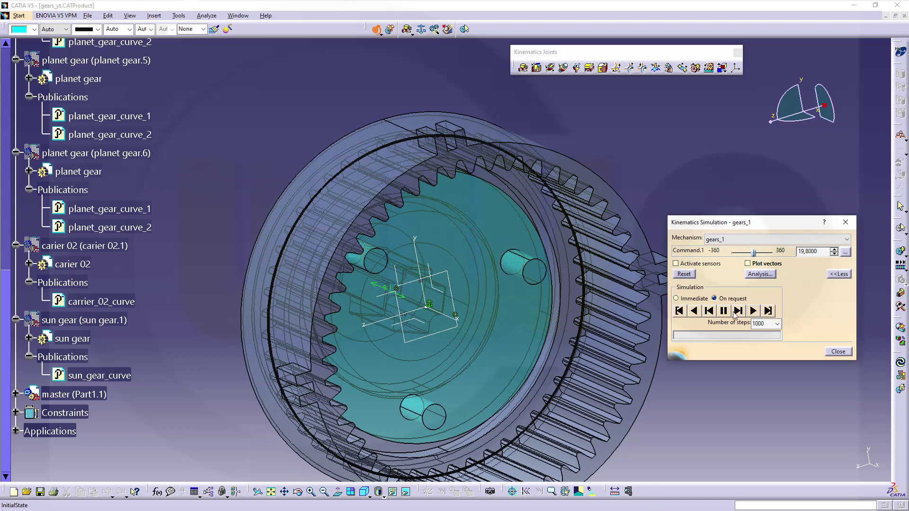
pyautogui.click(685, 274)
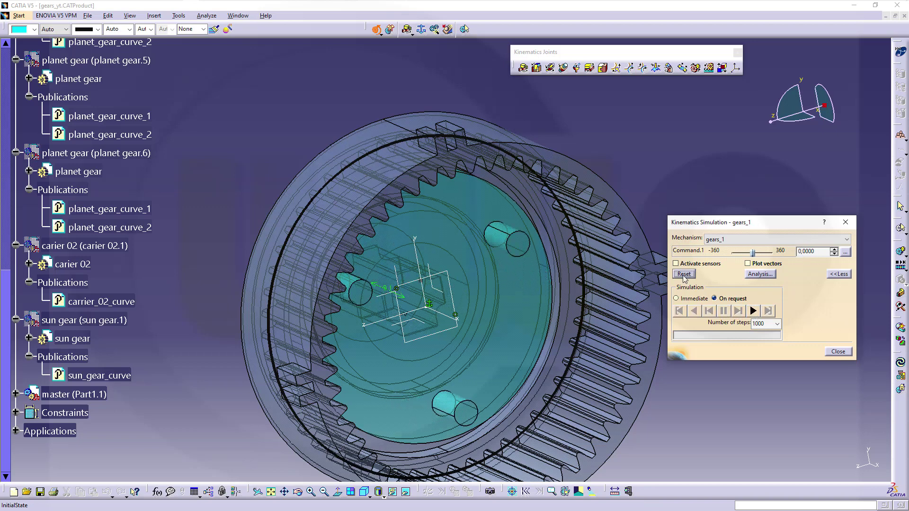
pyautogui.click(837, 353)
# - Show planet gear.1 again
pyautogui.scroll(2, 201, 177)
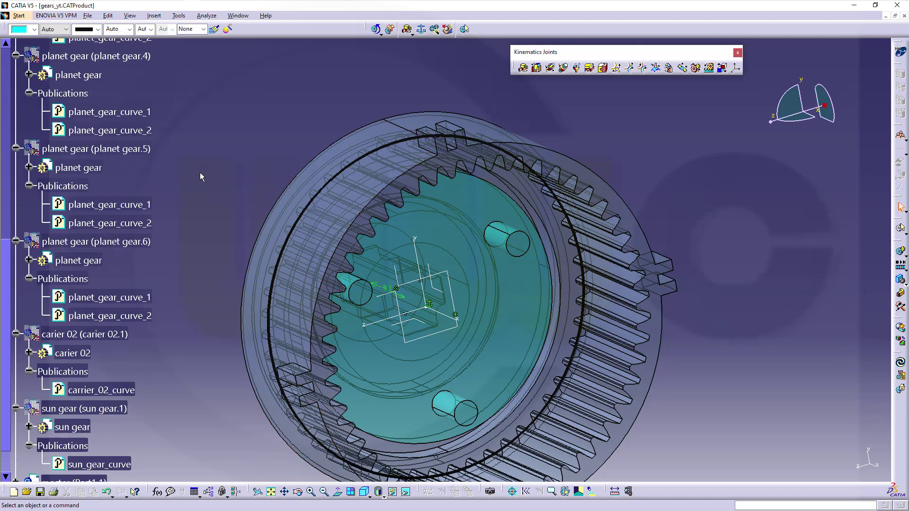
pyautogui.scroll(5, 200, 178)
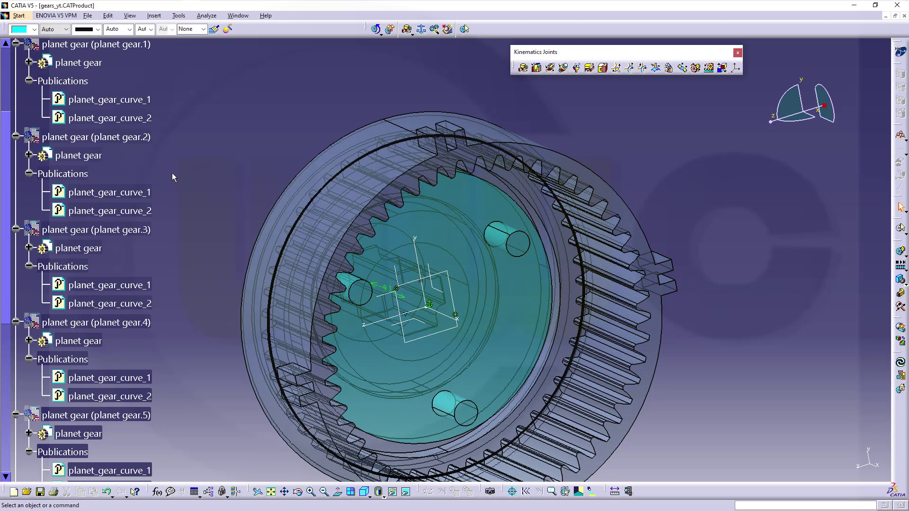
pyautogui.scroll(2, 173, 177)
pyautogui.scroll(2, 172, 176)
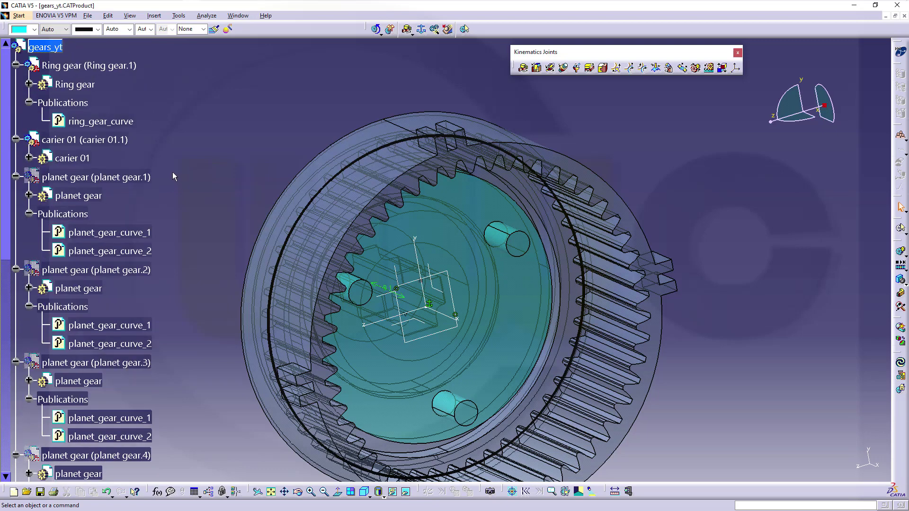
pyautogui.rightClick(127, 179)
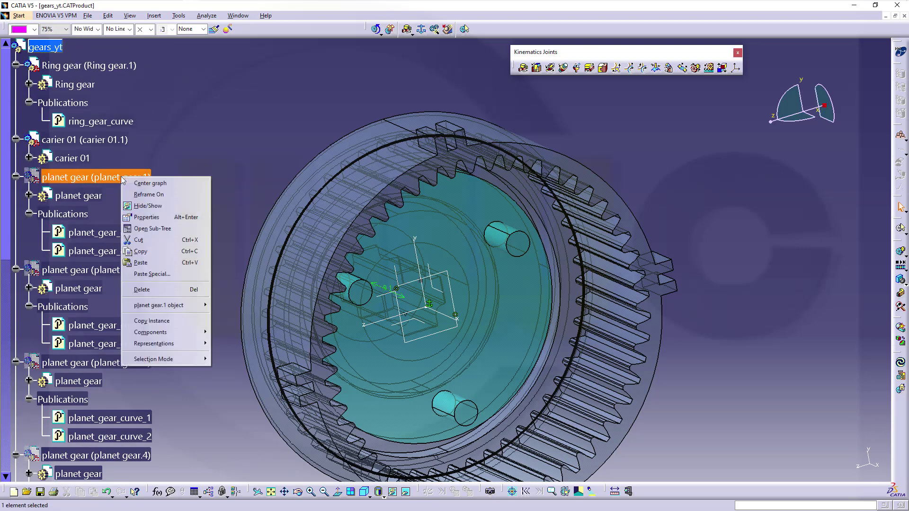
pyautogui.click(161, 205)
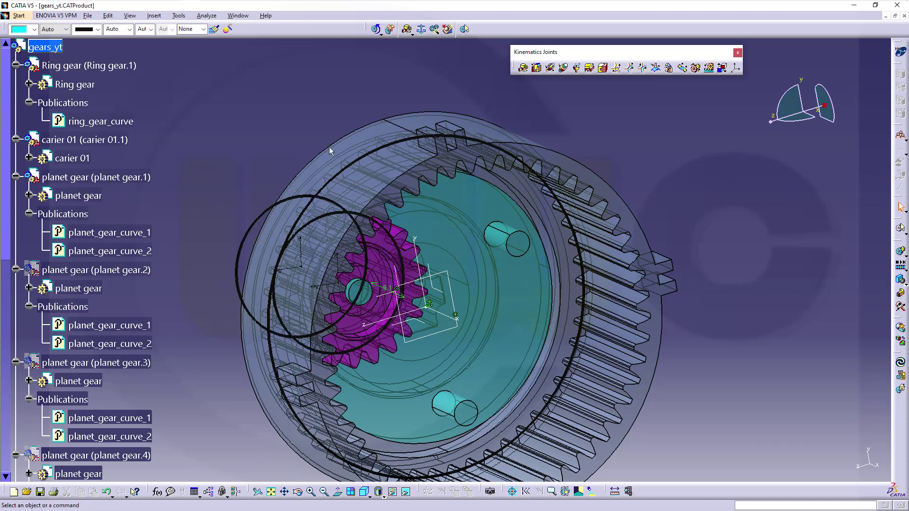
# - Pick planet gear.1's axis and carier 01's axis as the two lines of a cylindrical joint
pyautogui.click(550, 67)
pyautogui.keyDown('ctrl'); pyautogui.moveTo(378, 350); pyautogui.dragTo(377, 307, button='middle'); pyautogui.keyUp('ctrl')
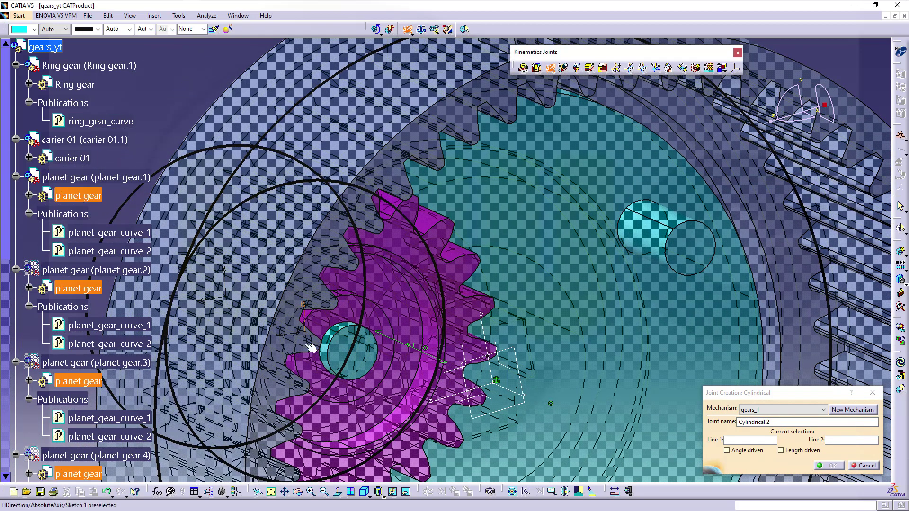
pyautogui.moveTo(351, 406); pyautogui.dragTo(338, 352, button='middle')
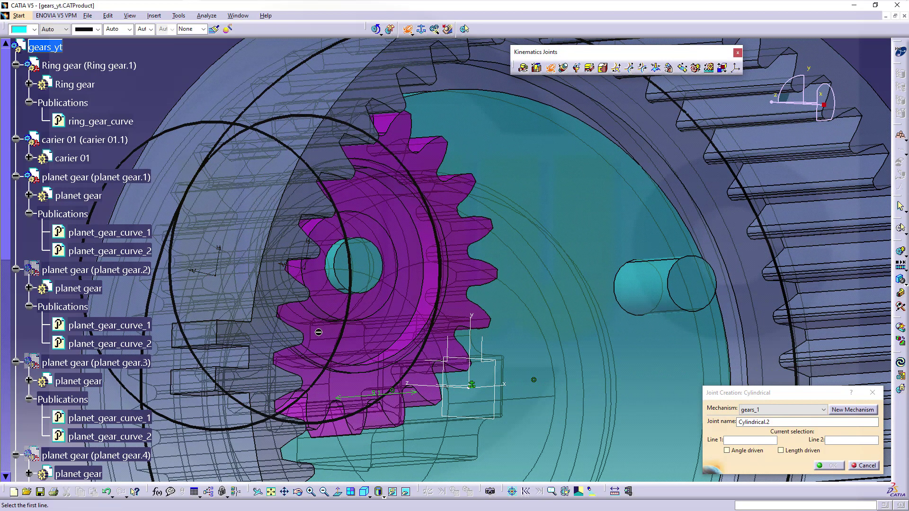
pyautogui.click(319, 312)
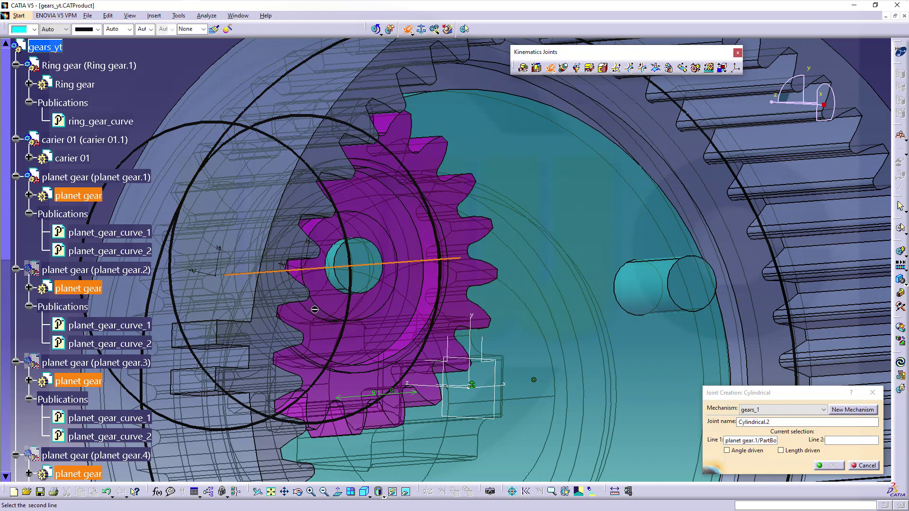
pyautogui.click(337, 283)
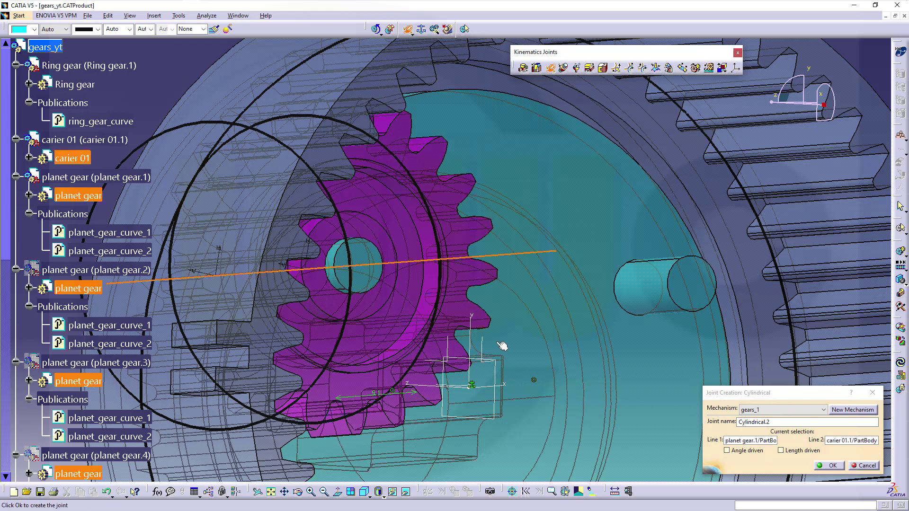
# - Finish the cylindrical joint, then add Roll Curve.3 between planet gear.1's pitch circle and the ring gear curve
pyautogui.click(833, 466)
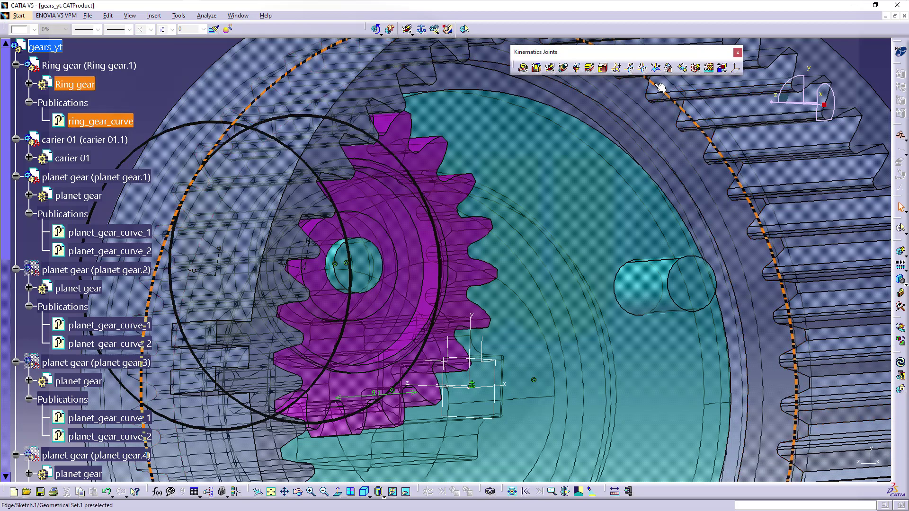
pyautogui.click(643, 67)
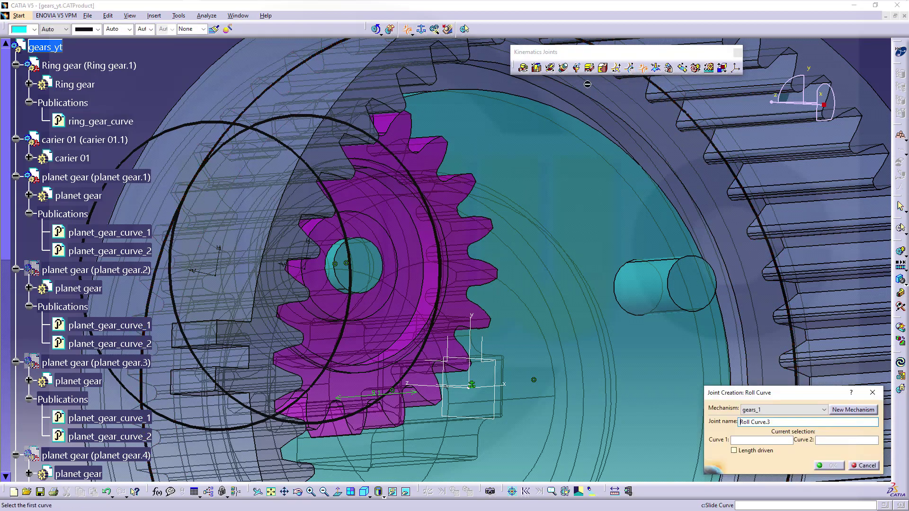
pyautogui.moveTo(329, 194); pyautogui.dragTo(415, 229, button='middle')
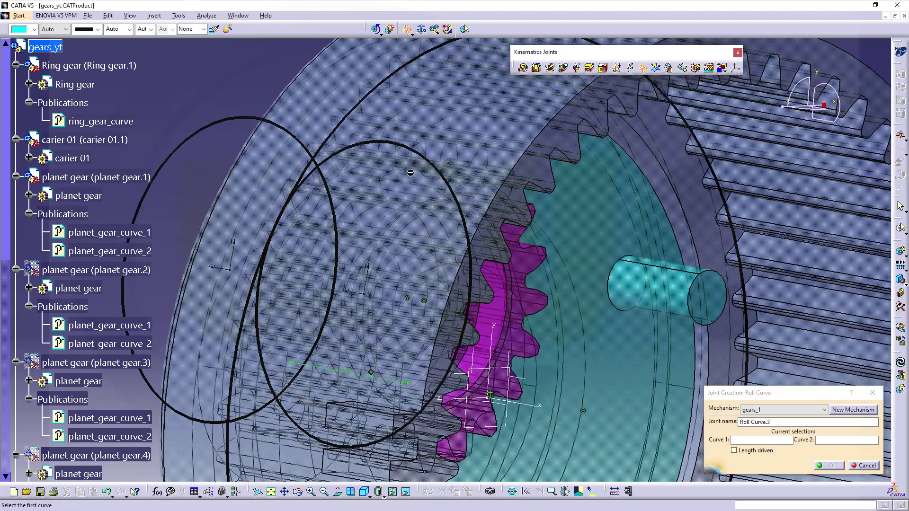
pyautogui.click(366, 146)
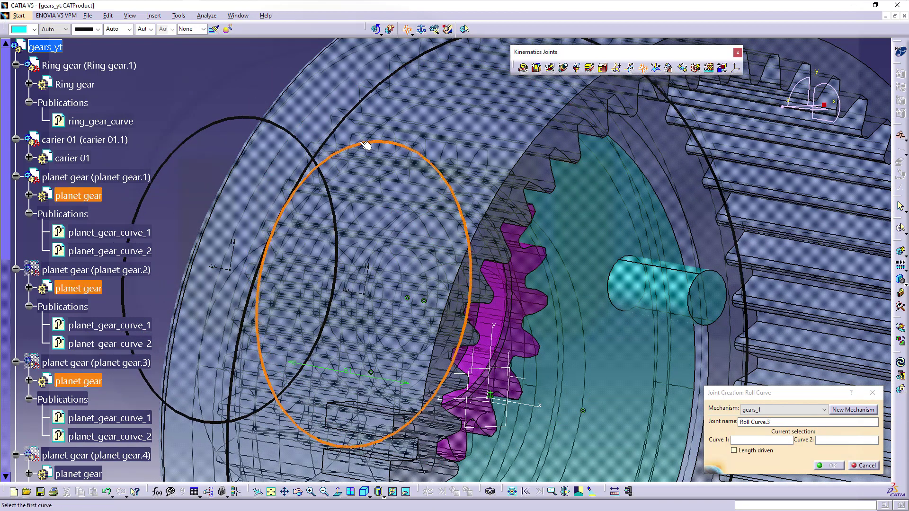
pyautogui.click(348, 117)
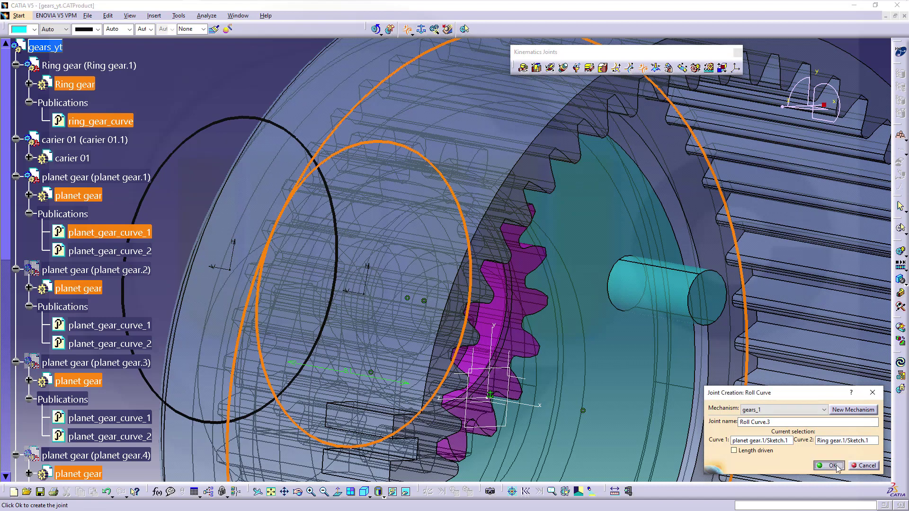
pyautogui.click(829, 464)
pyautogui.click(491, 280)
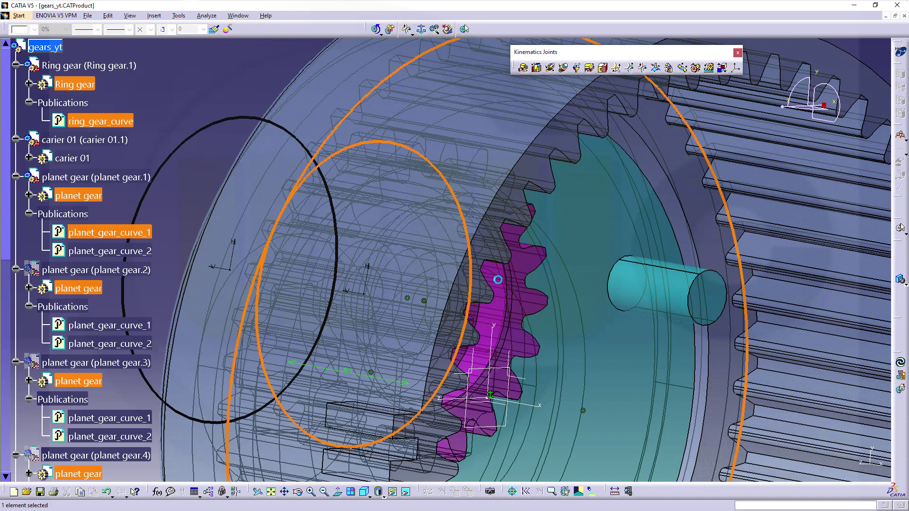
pyautogui.moveTo(490, 280); pyautogui.dragTo(426, 303, button='middle')
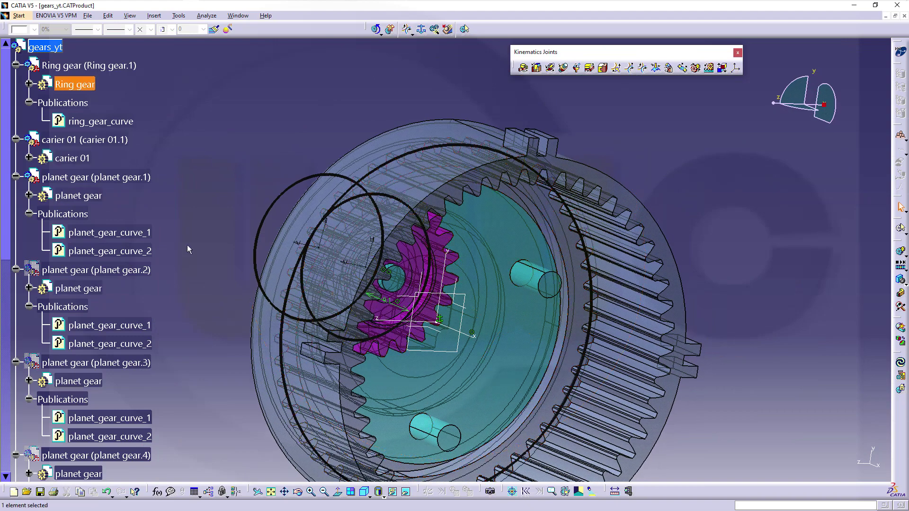
# - Show planet gear.2 again
pyautogui.click(95, 270)
pyautogui.rightClick(102, 269)
pyautogui.click(127, 297)
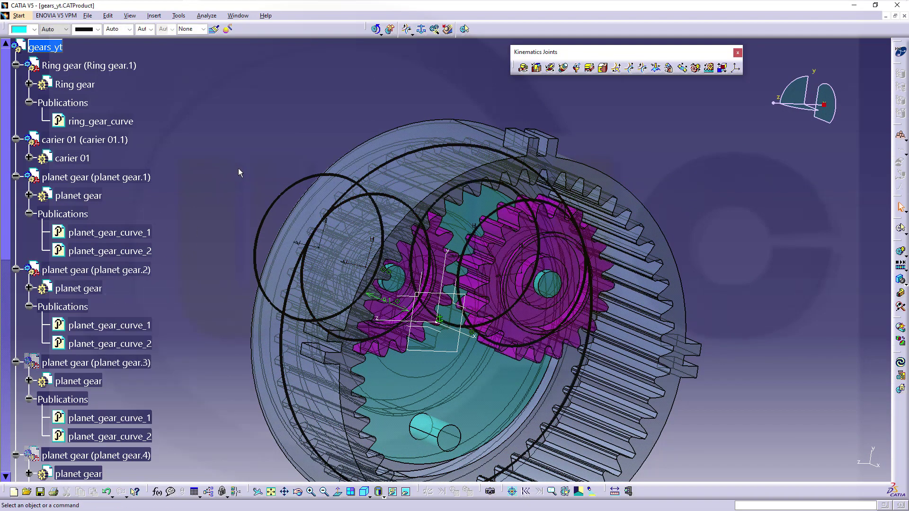
# - Add a cylindrical joint between planet gear.2's axis and the carrier's axis
pyautogui.click(550, 69)
pyautogui.moveTo(519, 315); pyautogui.dragTo(556, 309, button='middle')
pyautogui.click(593, 307)
pyautogui.click(616, 309)
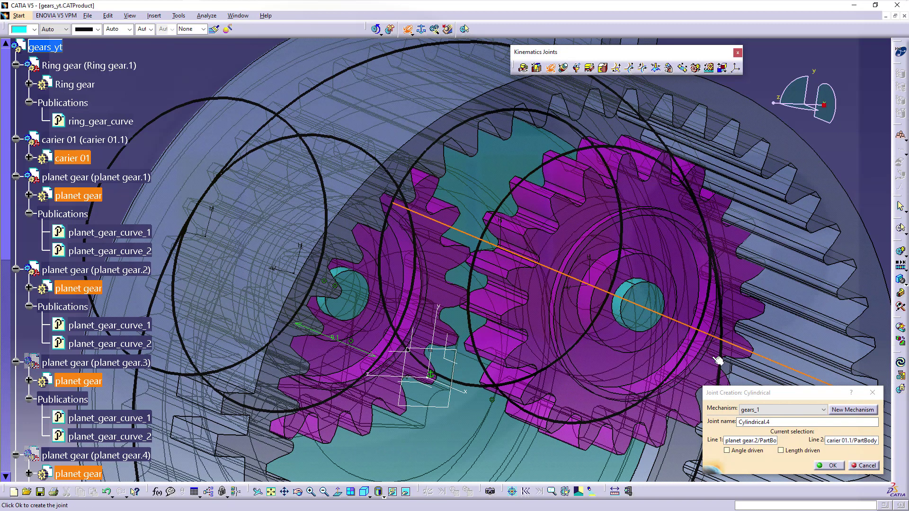
pyautogui.click(830, 465)
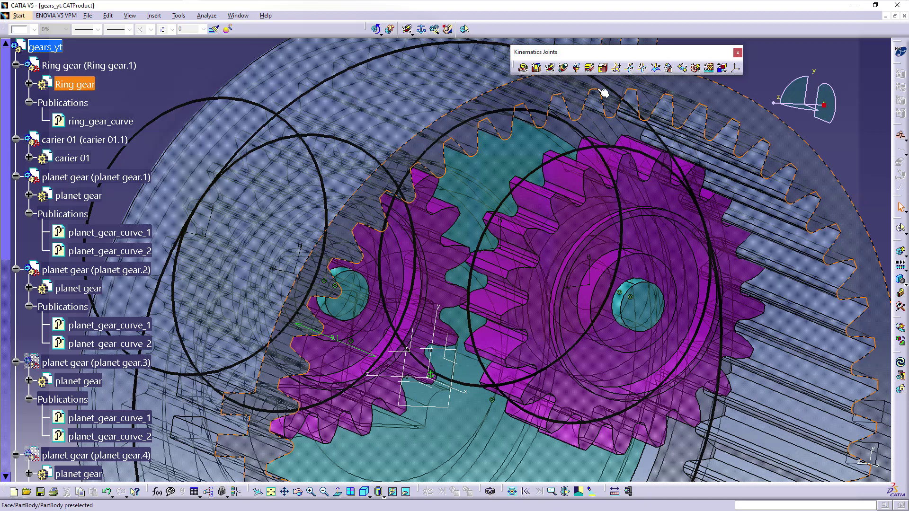
# - Add Roll Curve.5 between planet gear.2's pitch circle and the ring gear curve
pyautogui.click(643, 69)
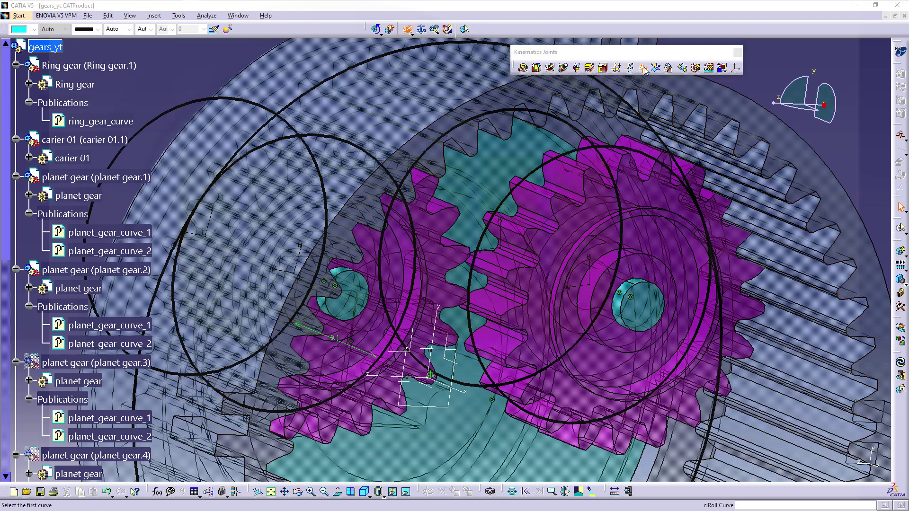
pyautogui.click(577, 159)
pyautogui.click(659, 137)
pyautogui.click(838, 466)
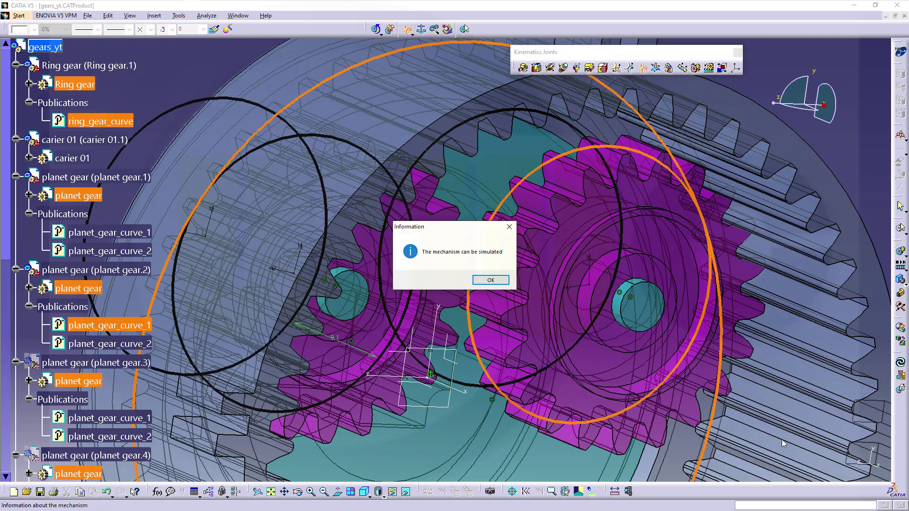
pyautogui.click(491, 280)
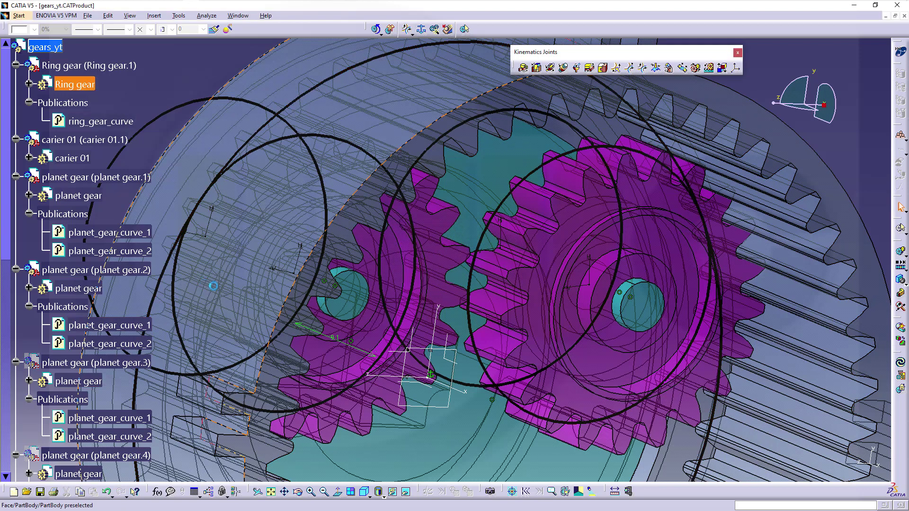
# - Show planet gear.3 again
pyautogui.rightClick(104, 363)
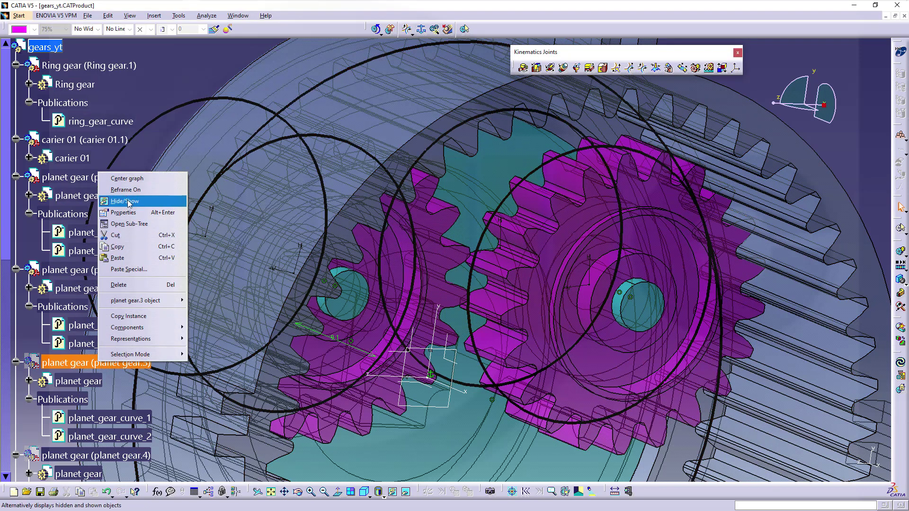
pyautogui.click(127, 201)
pyautogui.moveTo(476, 415); pyautogui.dragTo(541, 214, button='middle')
# - Add a cylindrical joint between planet gear.3's axis and the carier 01 axis
pyautogui.click(549, 68)
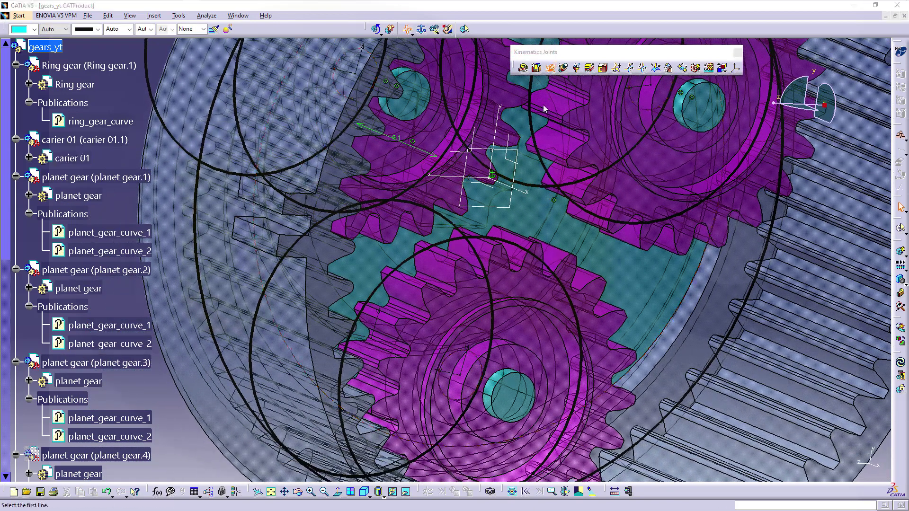
pyautogui.click(504, 382)
pyautogui.click(499, 381)
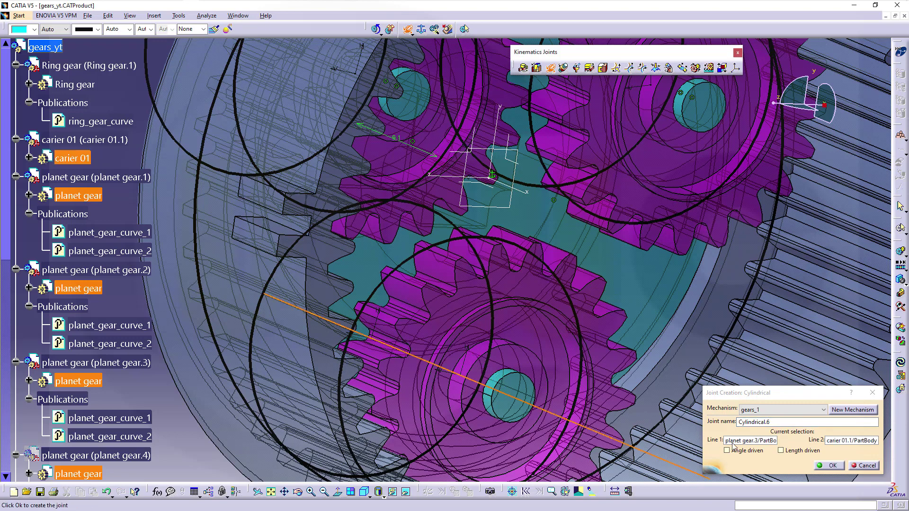
pyautogui.click(831, 466)
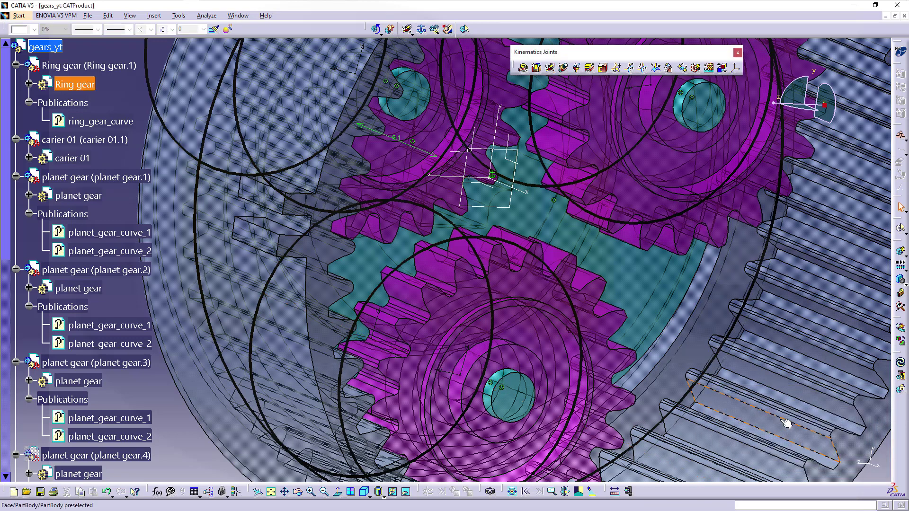
# - Add Roll Curve.7 between planet gear.3's planet_gear_curve_1 and ring_gear_curve
pyautogui.click(643, 69)
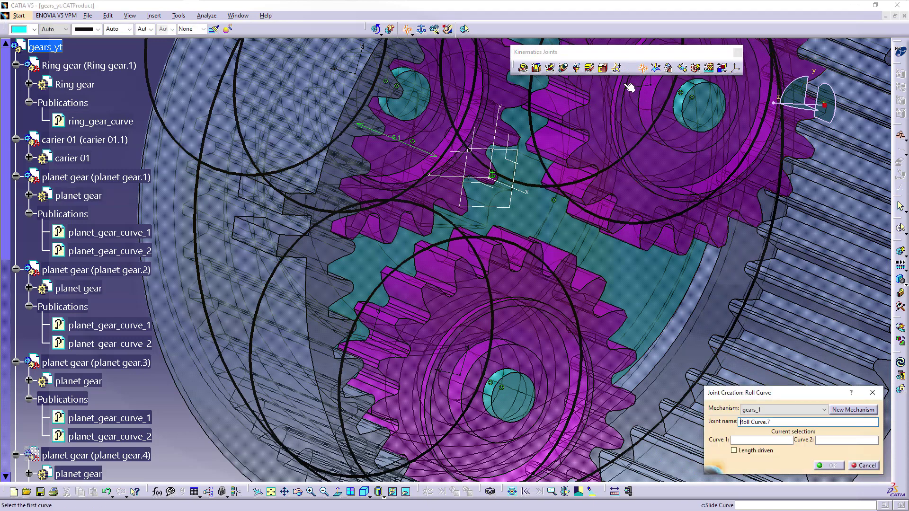
pyautogui.click(136, 418)
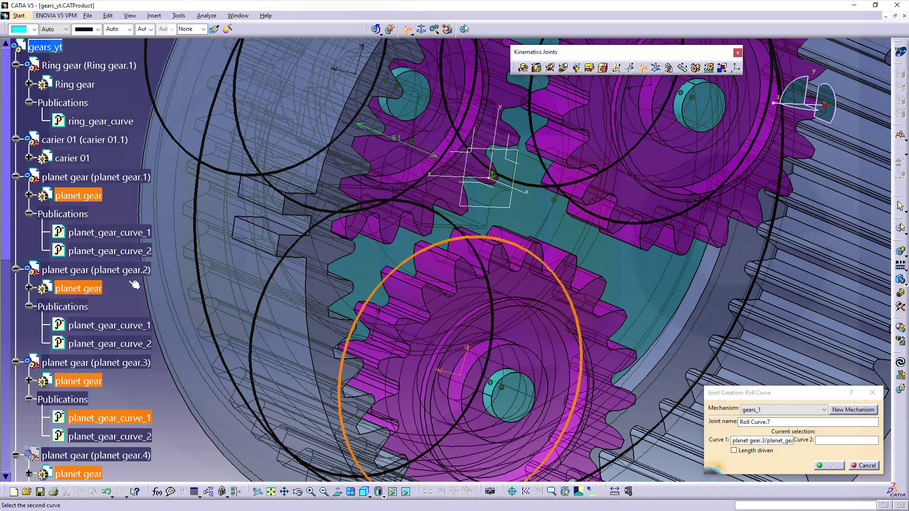
pyautogui.click(110, 121)
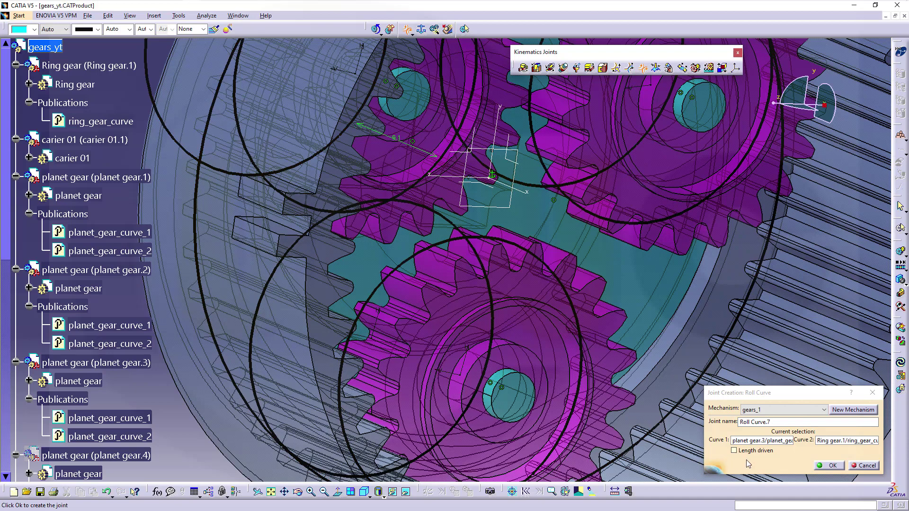
pyautogui.click(824, 466)
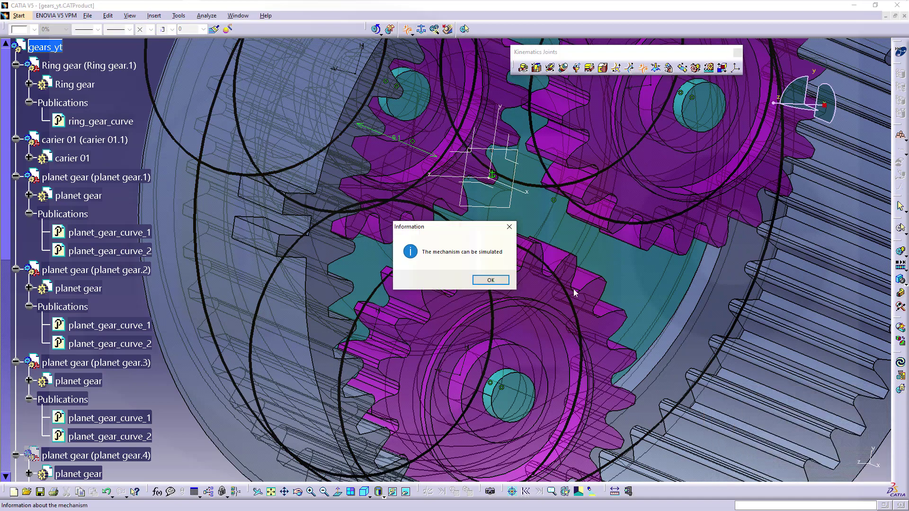
pyautogui.click(491, 280)
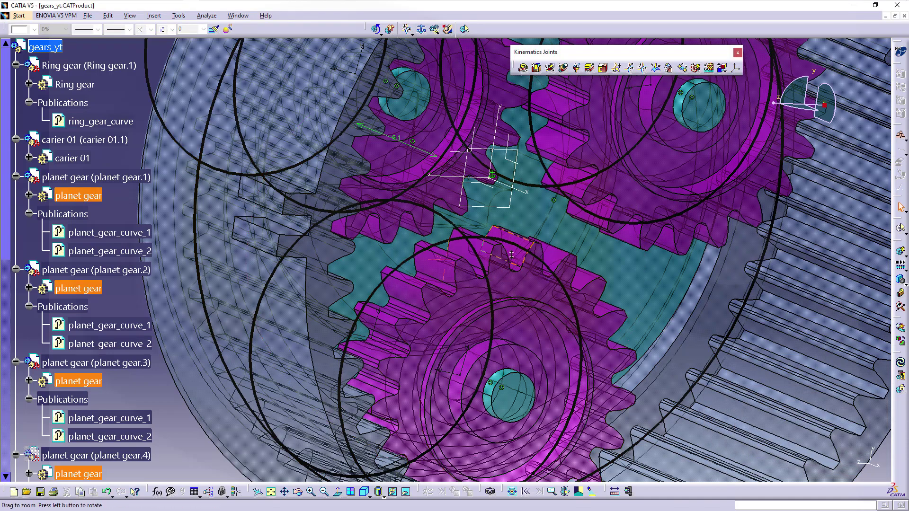
# - Simulate gears_1 with Command.1 at -360, then reset it to 0 and close the simulation
pyautogui.moveTo(512, 256); pyautogui.dragTo(428, 173, button='middle')
pyautogui.click(434, 281)
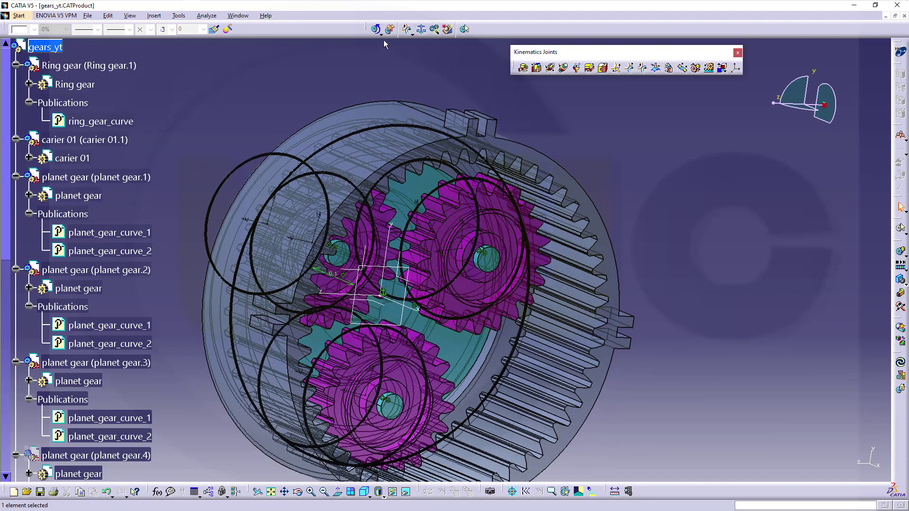
pyautogui.click(376, 29)
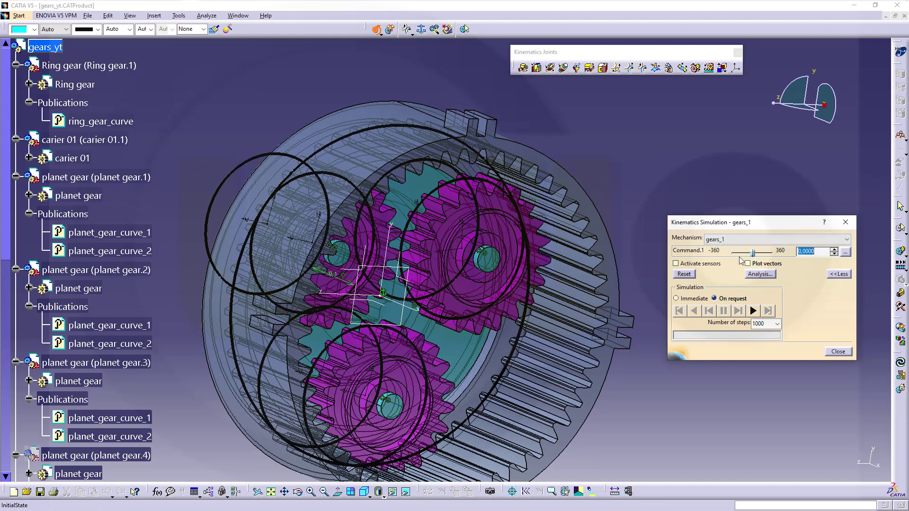
pyautogui.moveTo(753, 254); pyautogui.dragTo(732, 253)
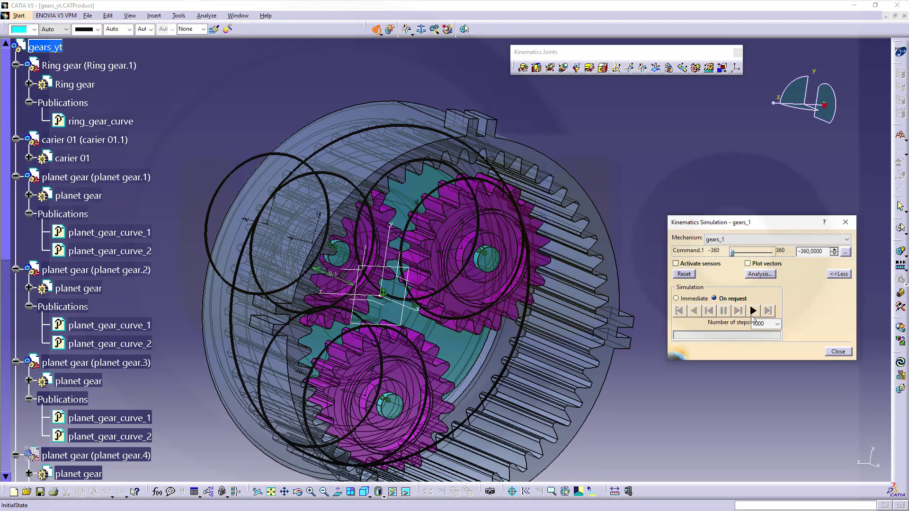
pyautogui.click(753, 314)
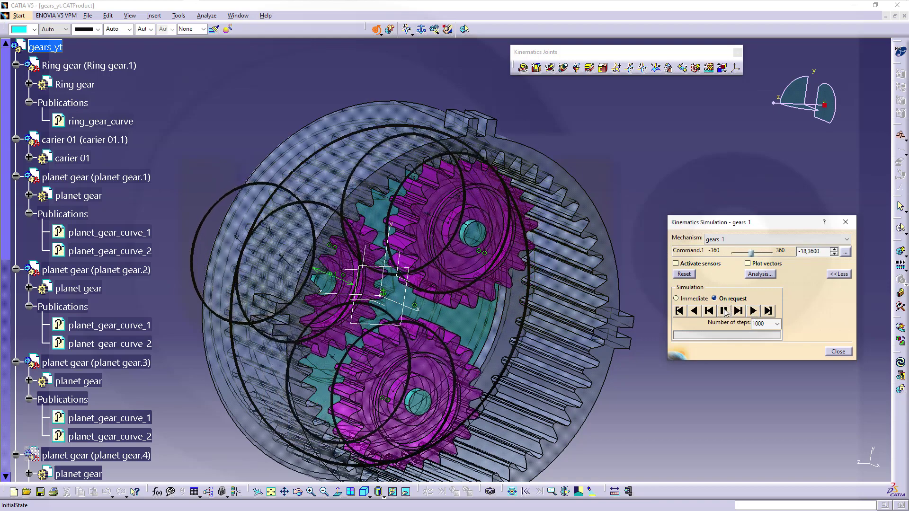
pyautogui.click(685, 274)
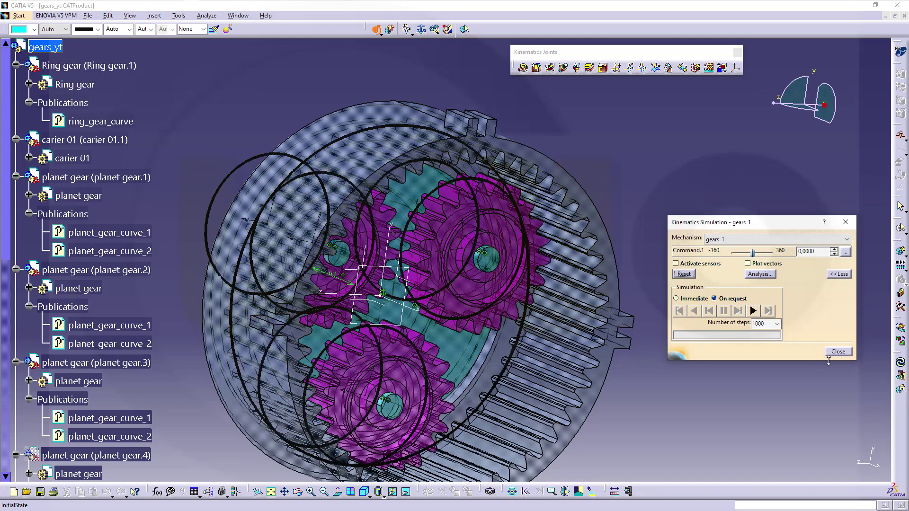
pyautogui.click(837, 352)
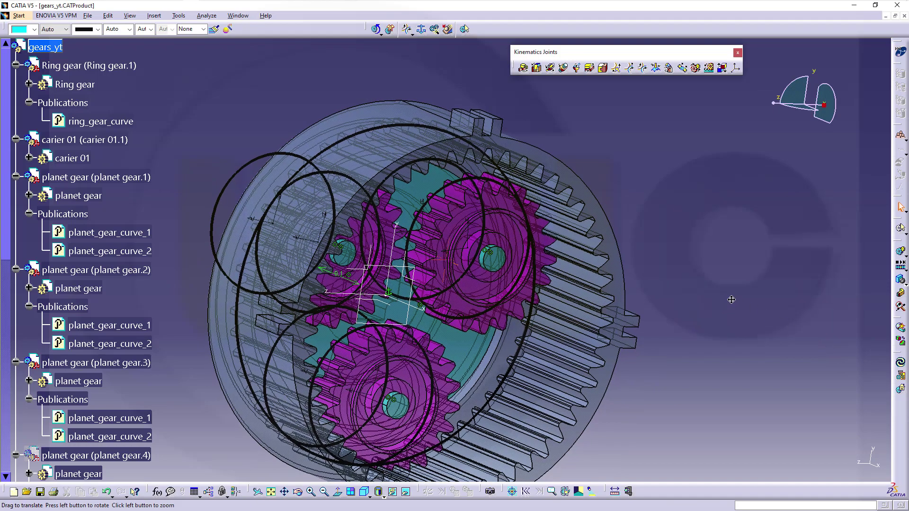
# - Hide the master part (Part1.1) sketch geometry
pyautogui.moveTo(698, 314); pyautogui.dragTo(449, 253, button='middle')
pyautogui.moveTo(550, 318); pyautogui.dragTo(729, 331, button='middle')
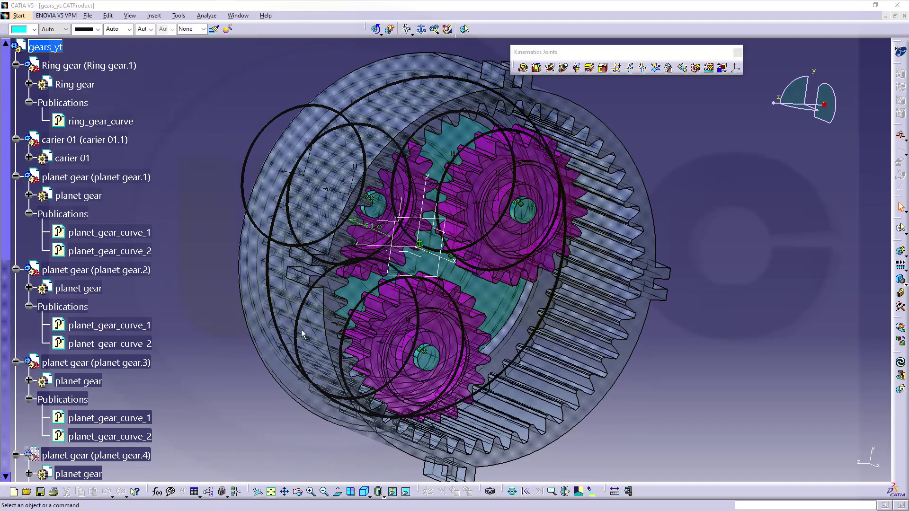
pyautogui.scroll(-9, 171, 373)
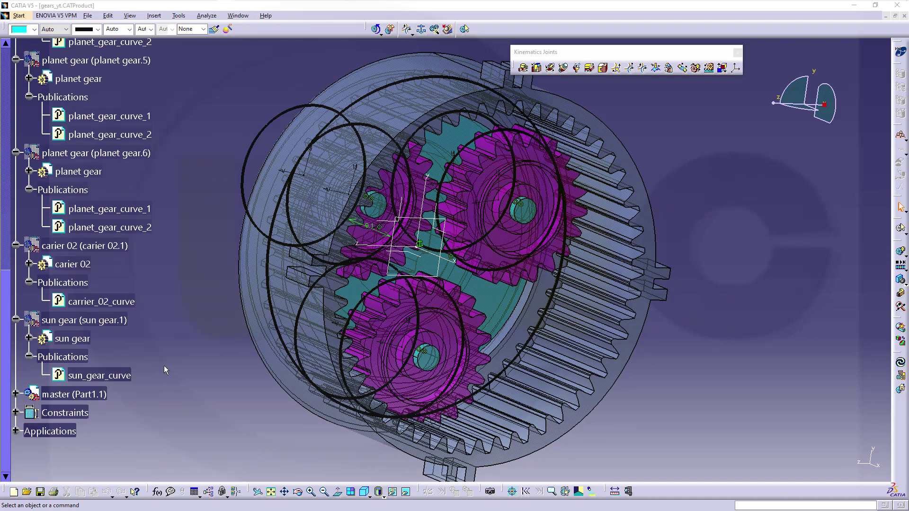
pyautogui.click(109, 395)
pyautogui.rightClick(71, 394)
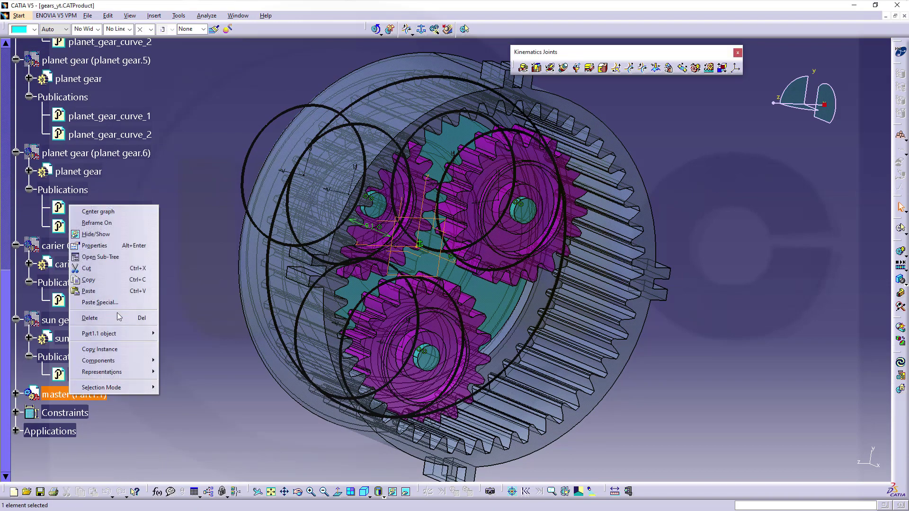
pyautogui.click(118, 237)
# - Show the blue carier 02 disc again
pyautogui.scroll(3, 173, 269)
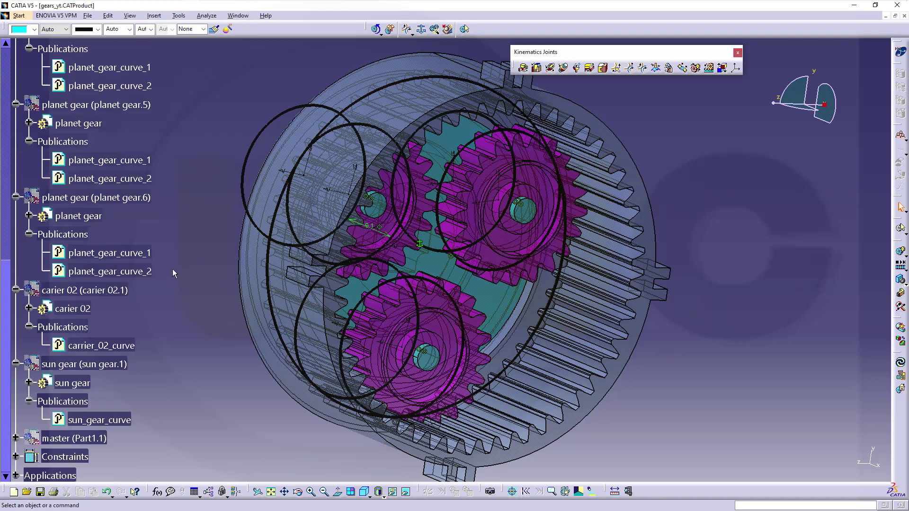
pyautogui.scroll(2, 180, 262)
pyautogui.scroll(-3, 182, 266)
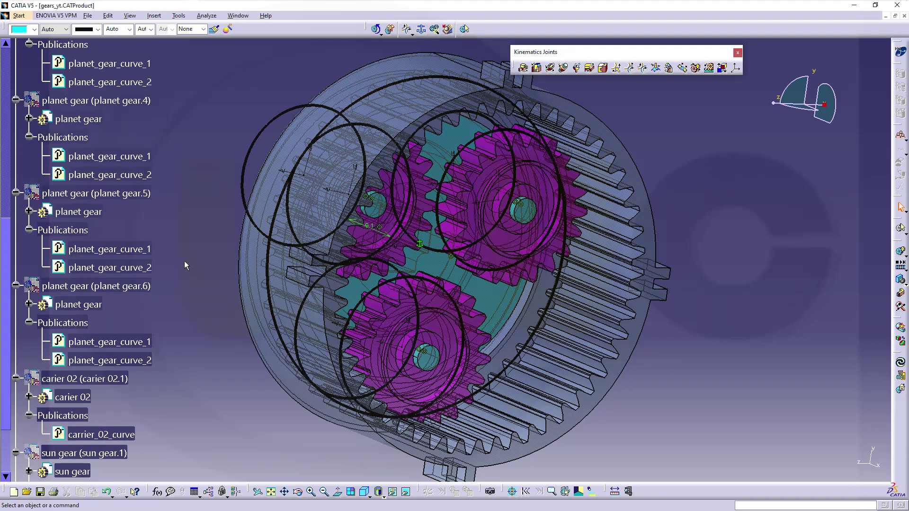
pyautogui.scroll(-1, 184, 260)
pyautogui.click(78, 334)
pyautogui.rightClick(75, 334)
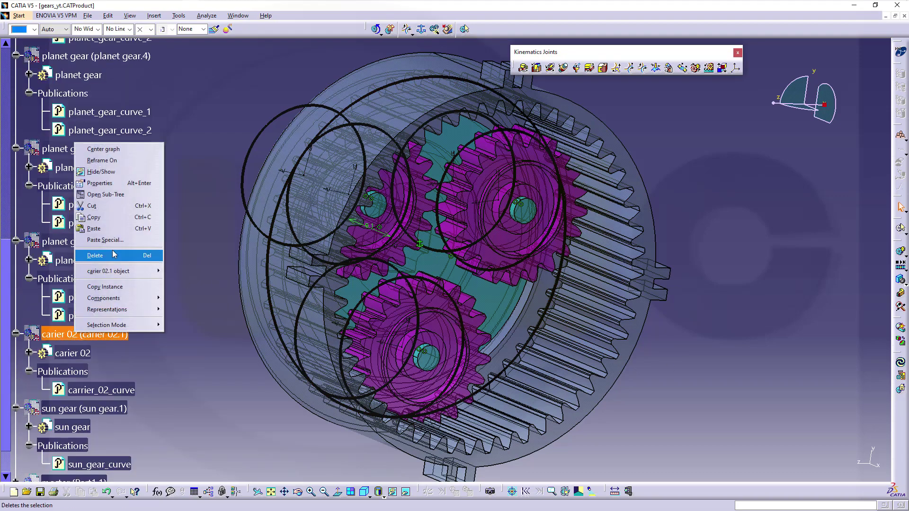
pyautogui.click(124, 172)
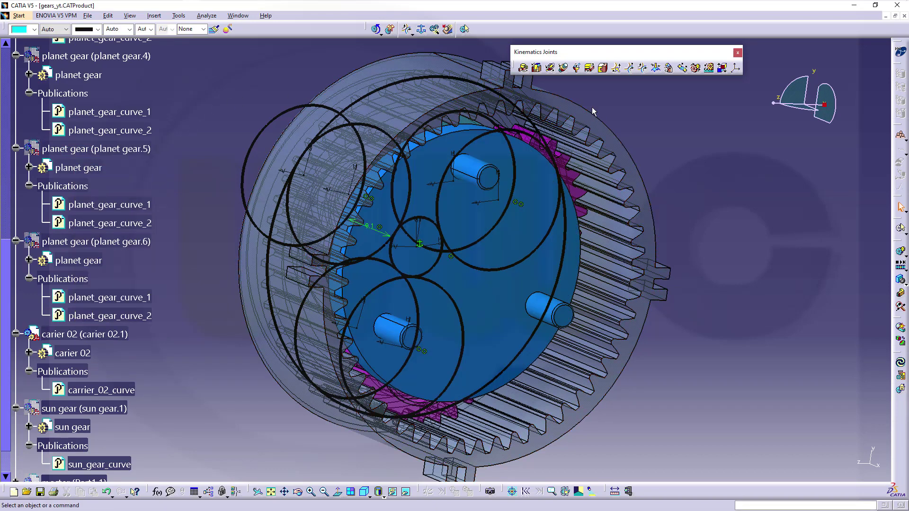
# - Create Cylindrical.8 with the carier 02 axis as Line 1 and the Ring gear axis as Line 2
pyautogui.click(552, 69)
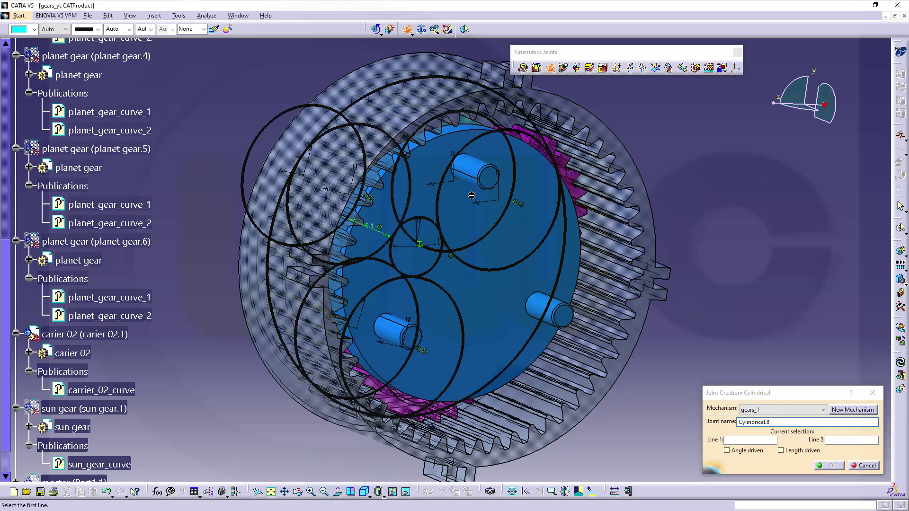
pyautogui.moveTo(468, 148); pyautogui.dragTo(486, 66, button='middle')
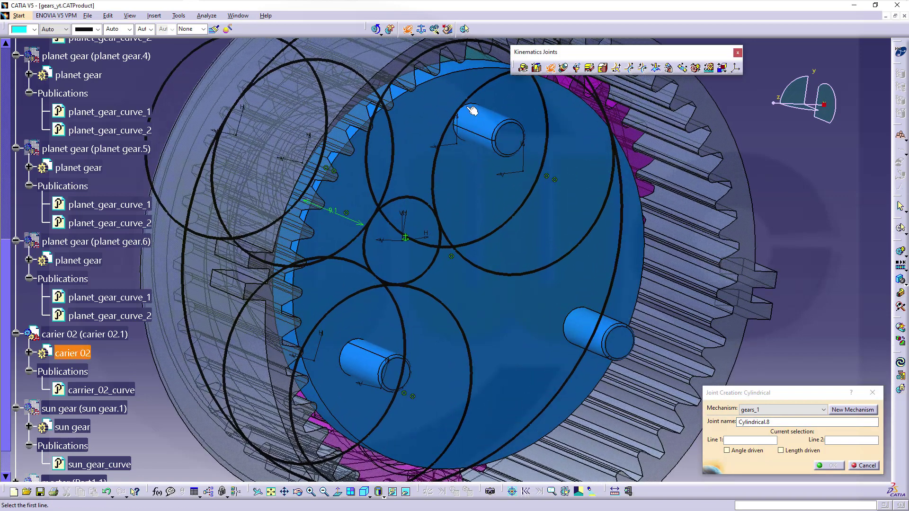
pyautogui.click(484, 67)
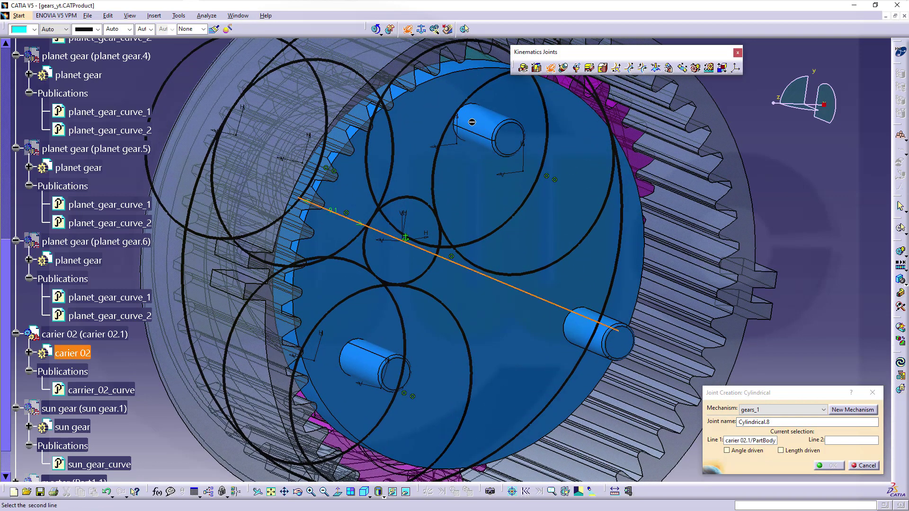
pyautogui.click(372, 59)
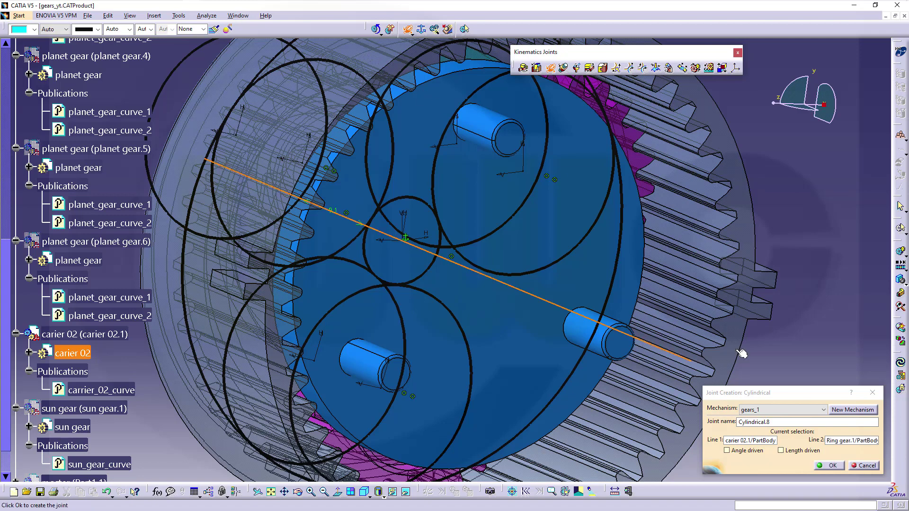
pyautogui.click(833, 465)
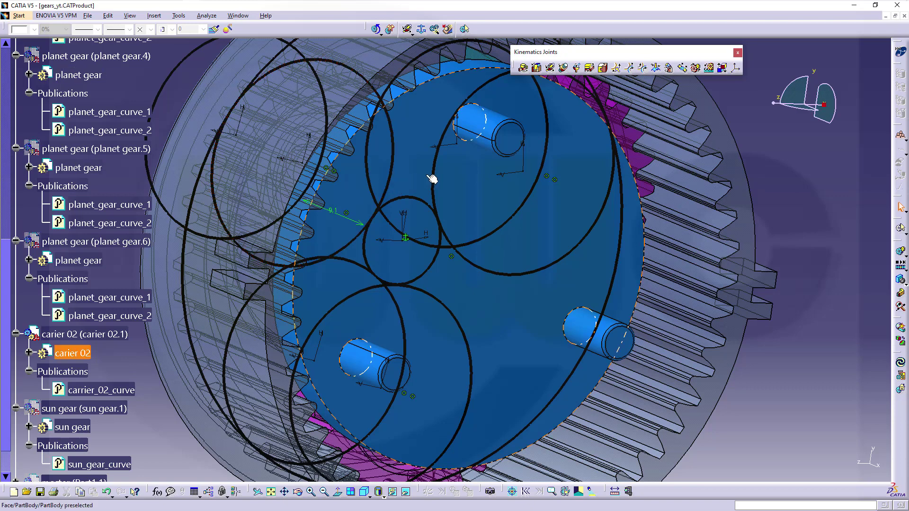
# - Begin a roll curve joint between carrier_02_curve and planet_gear_curve_1, then cancel it
pyautogui.click(673, 85)
pyautogui.click(656, 68)
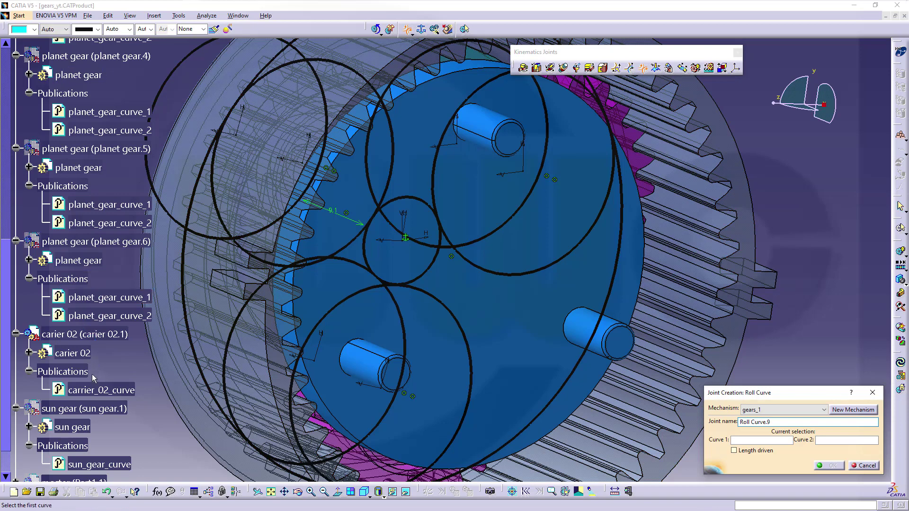
pyautogui.click(101, 389)
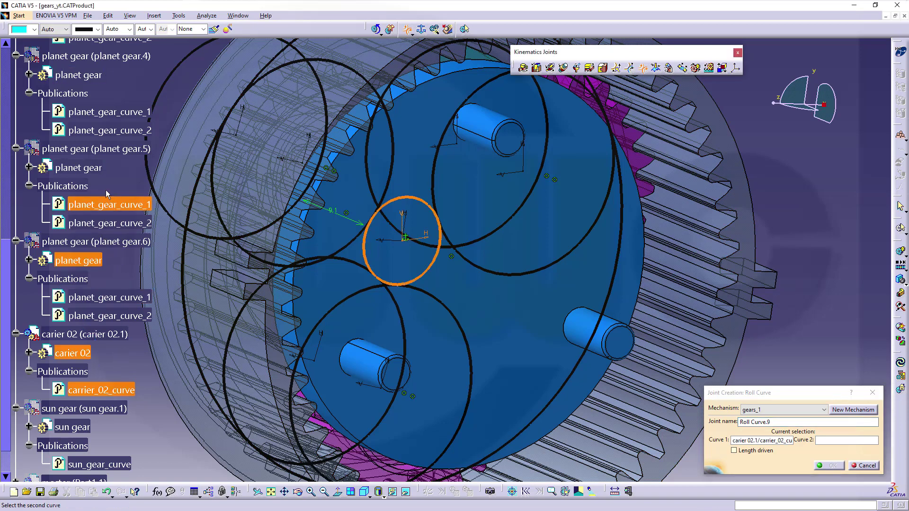
pyautogui.scroll(3, 105, 189)
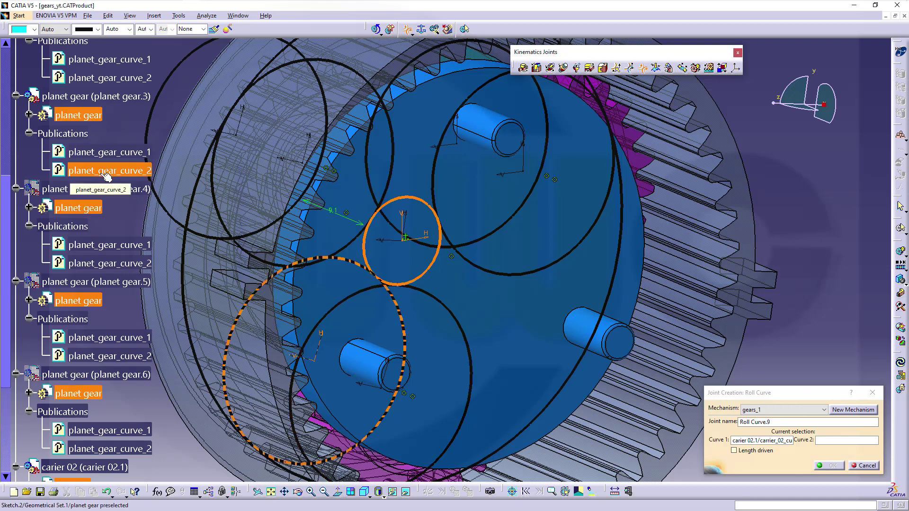
pyautogui.scroll(5, 105, 176)
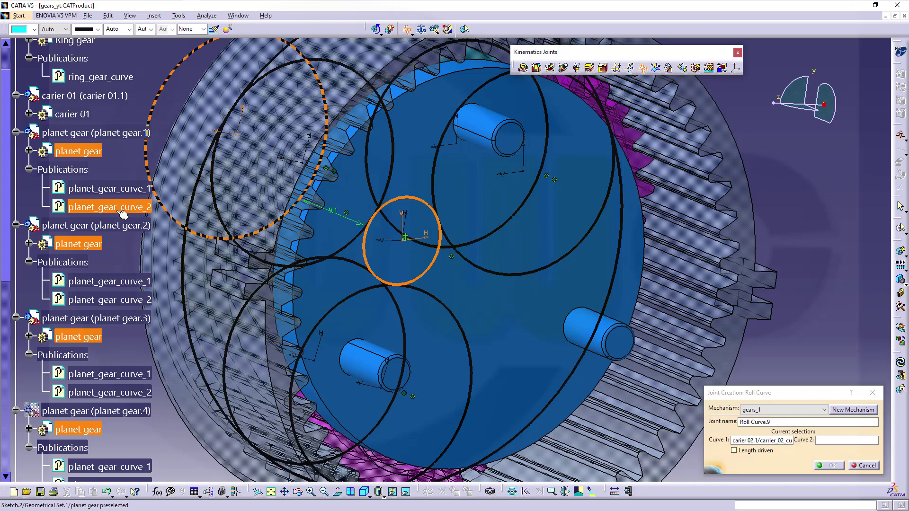
pyautogui.moveTo(139, 233); pyautogui.dragTo(287, 251, button='middle')
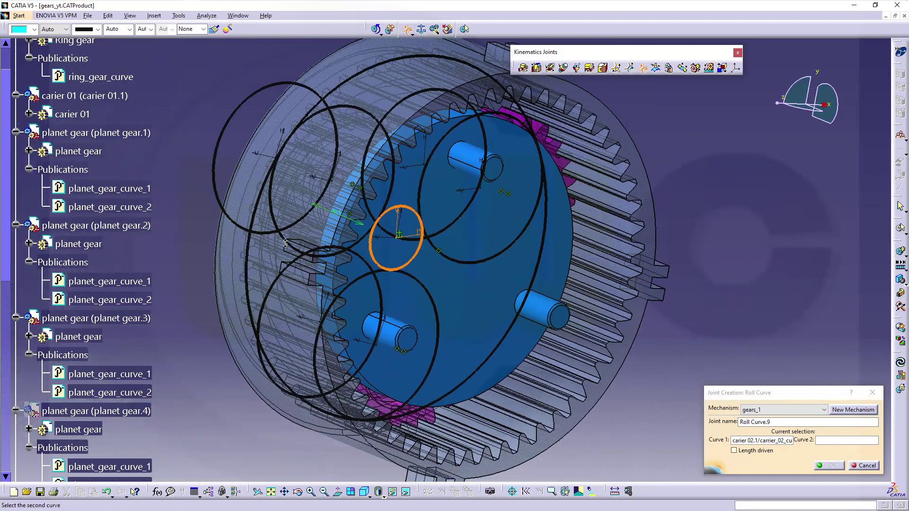
pyautogui.click(122, 190)
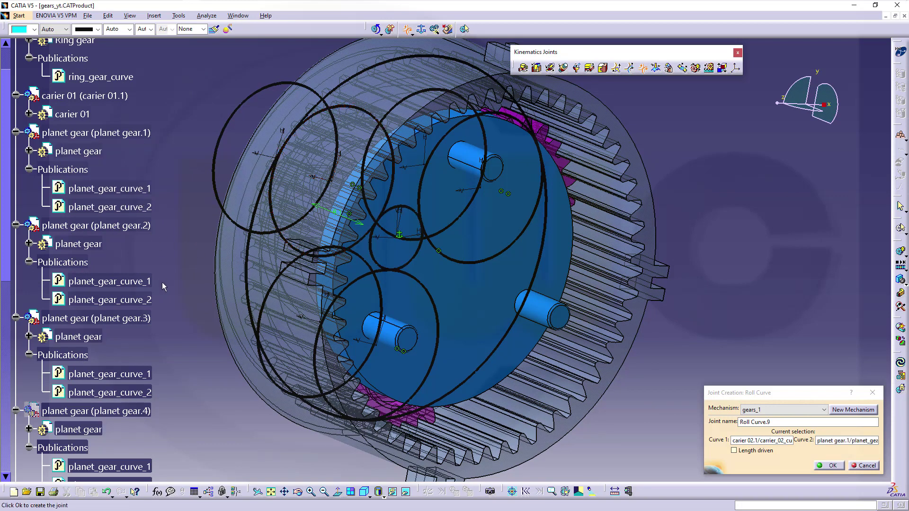
pyautogui.scroll(-5, 162, 283)
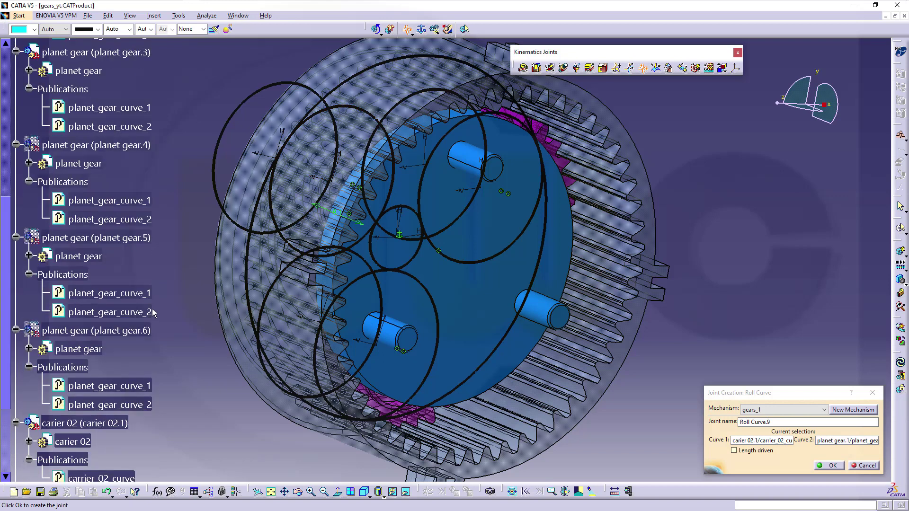
pyautogui.scroll(-2, 153, 313)
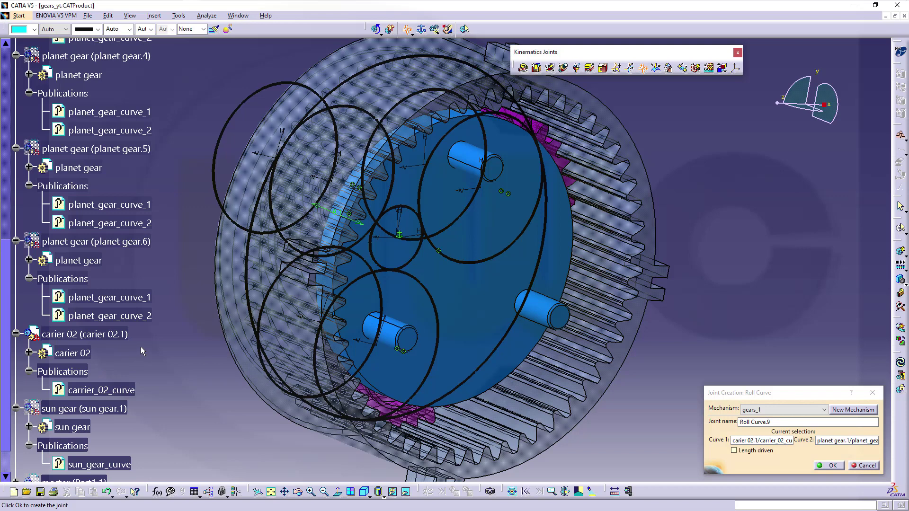
pyautogui.click(858, 467)
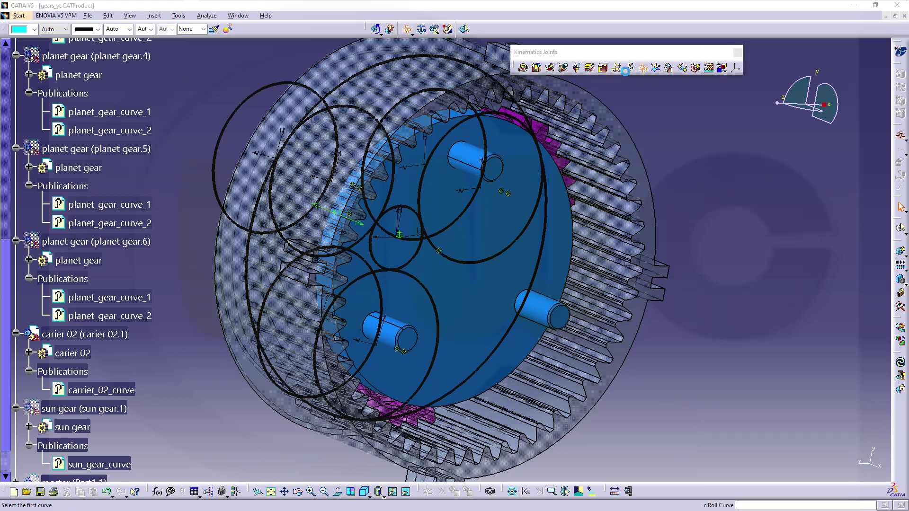
# - Create Roll Curve.9 meshing carrier_02_curve with planet gear.1's planet_gear_curve_1 and acknowledge the simulable message
pyautogui.click(643, 68)
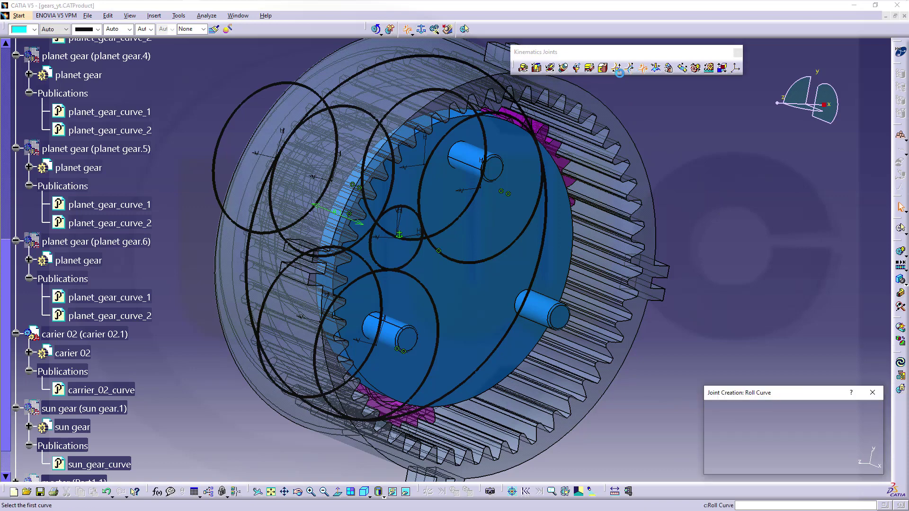
pyautogui.click(102, 390)
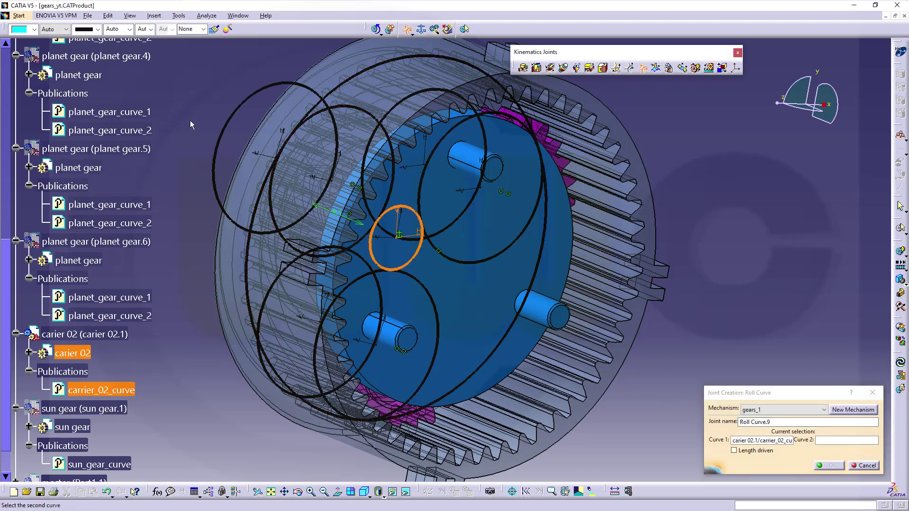
pyautogui.scroll(4, 172, 99)
pyautogui.scroll(2, 172, 98)
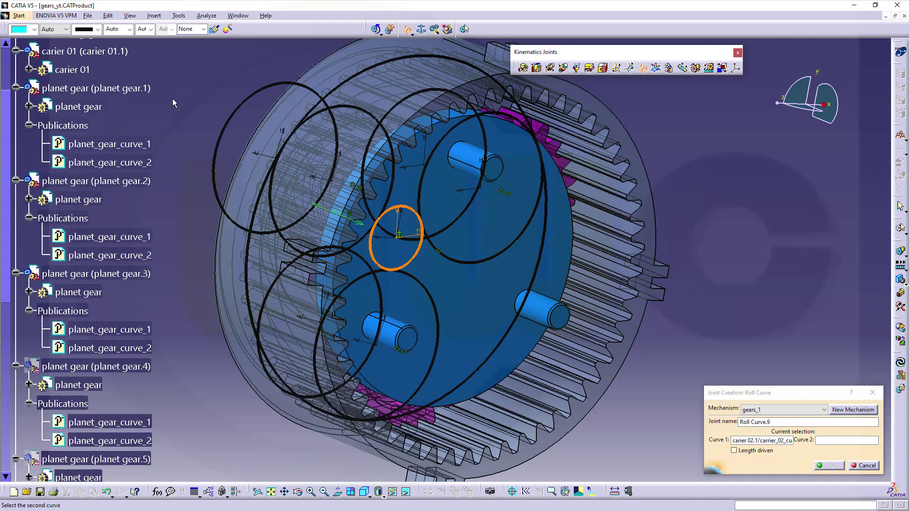
pyautogui.click(139, 147)
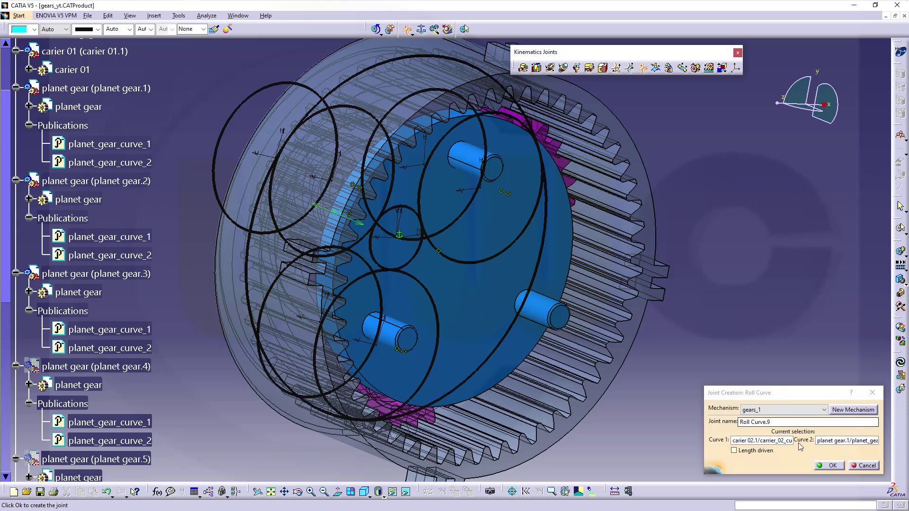
pyautogui.click(837, 466)
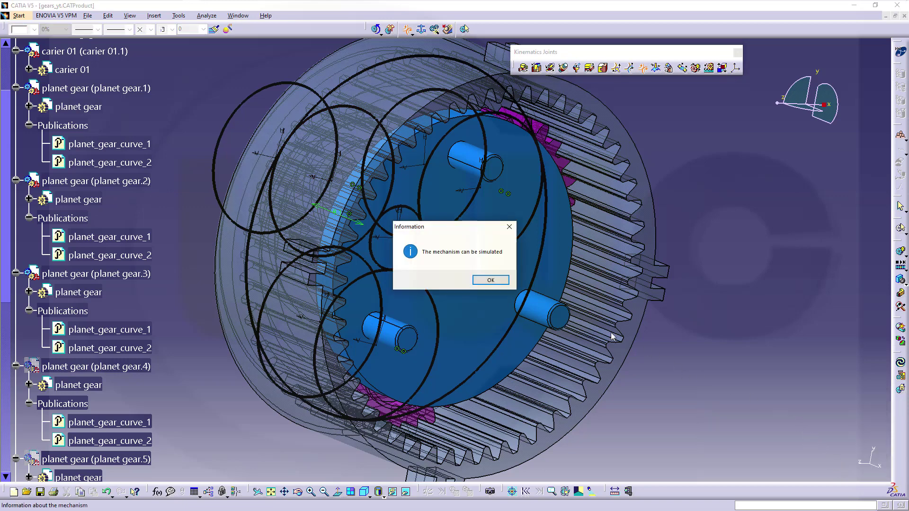
pyautogui.click(487, 279)
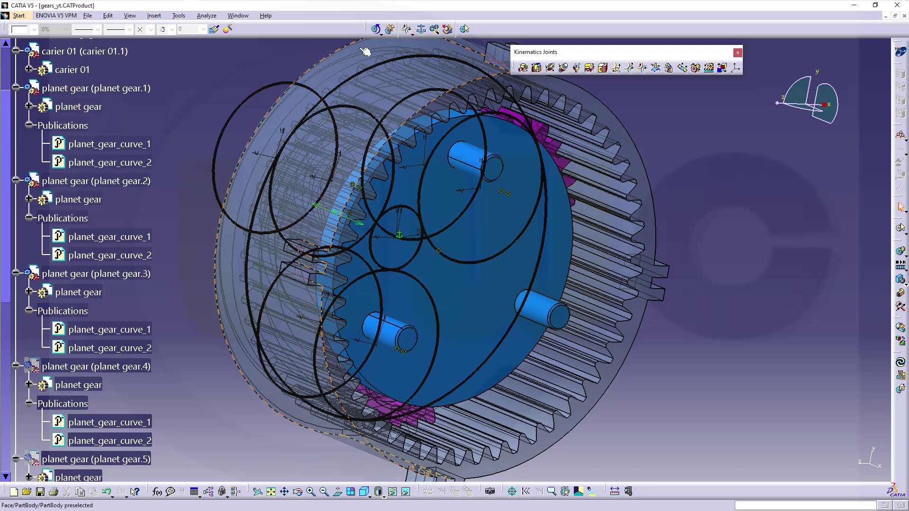
pyautogui.click(375, 29)
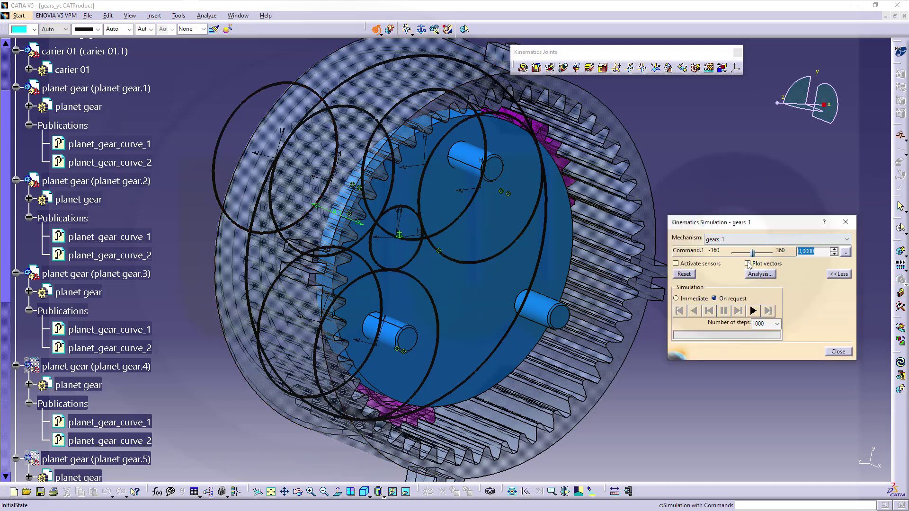
pyautogui.click(755, 263)
pyautogui.moveTo(754, 253); pyautogui.dragTo(803, 262)
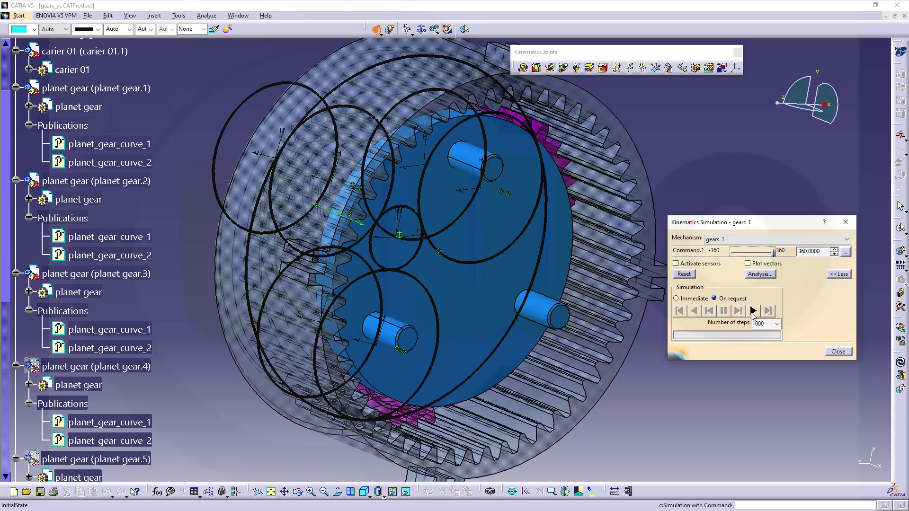
pyautogui.click(754, 311)
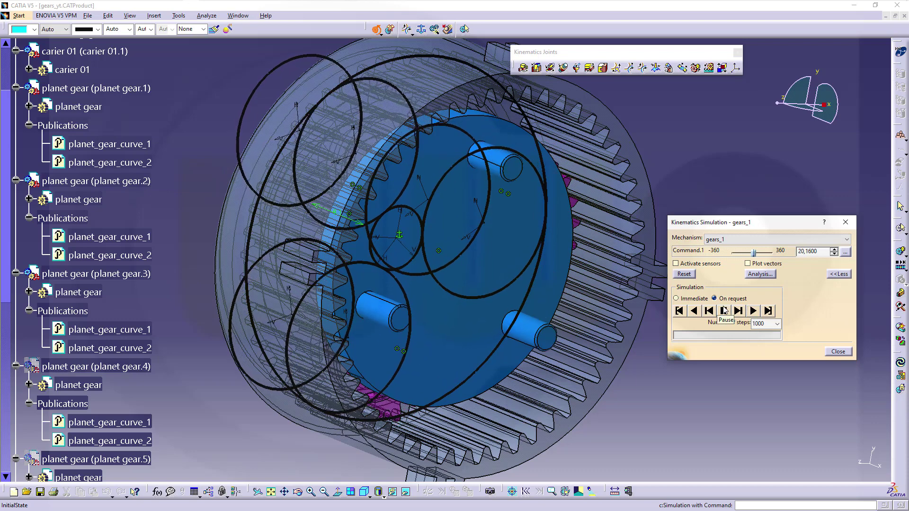
pyautogui.click(725, 310)
pyautogui.click(684, 275)
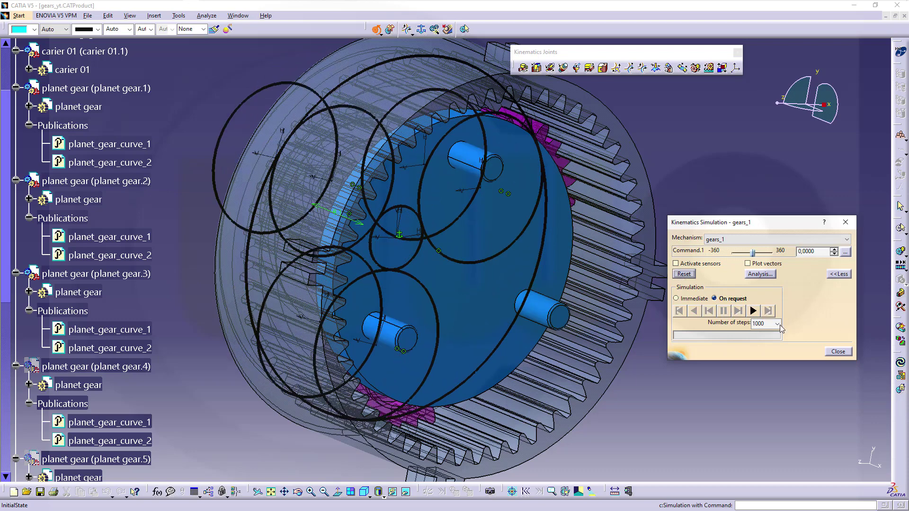
pyautogui.click(838, 351)
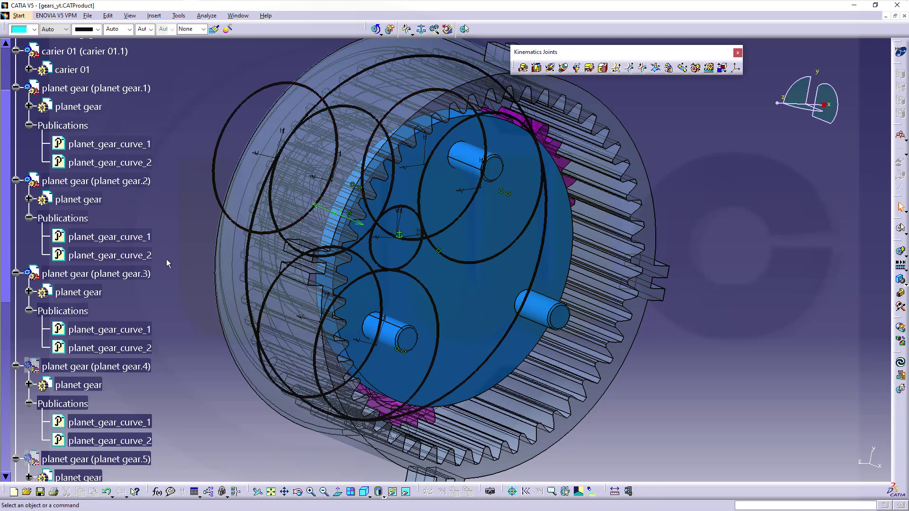
# - Show planet gear.4 and add a cylindrical joint between its axis and the mating shaft axis
pyautogui.scroll(-1, 166, 259)
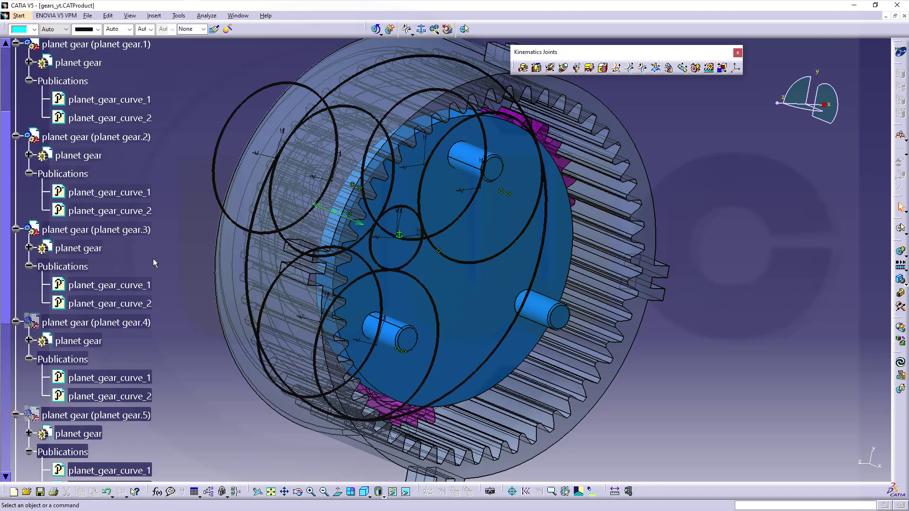
pyautogui.rightClick(117, 325)
pyautogui.click(158, 165)
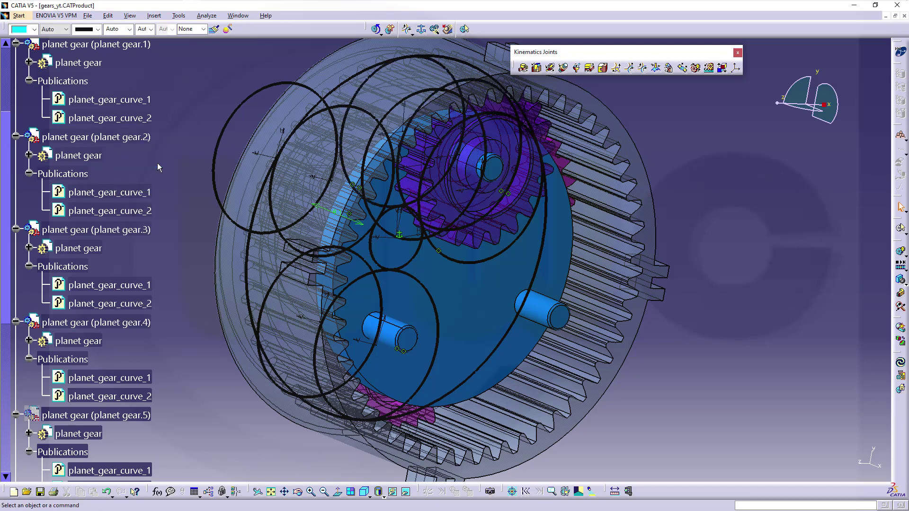
pyautogui.click(549, 68)
pyautogui.scroll(3, 500, 203)
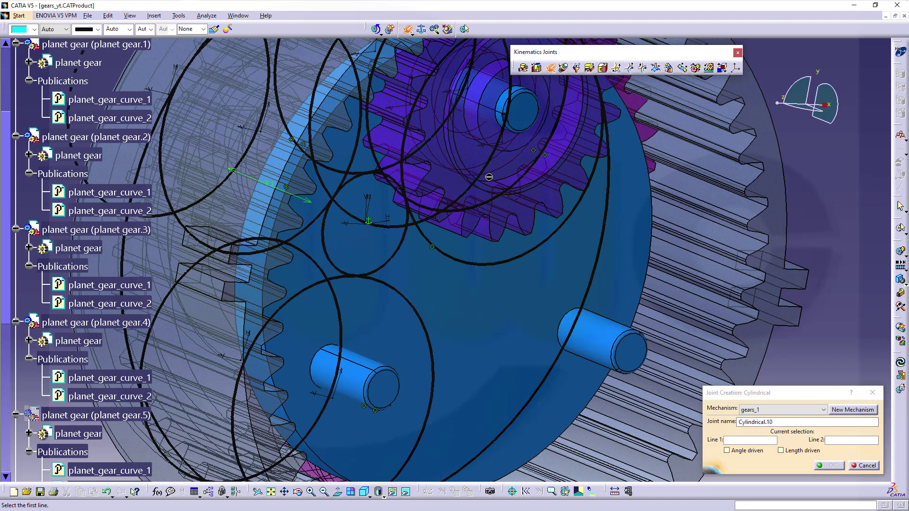
pyautogui.click(472, 113)
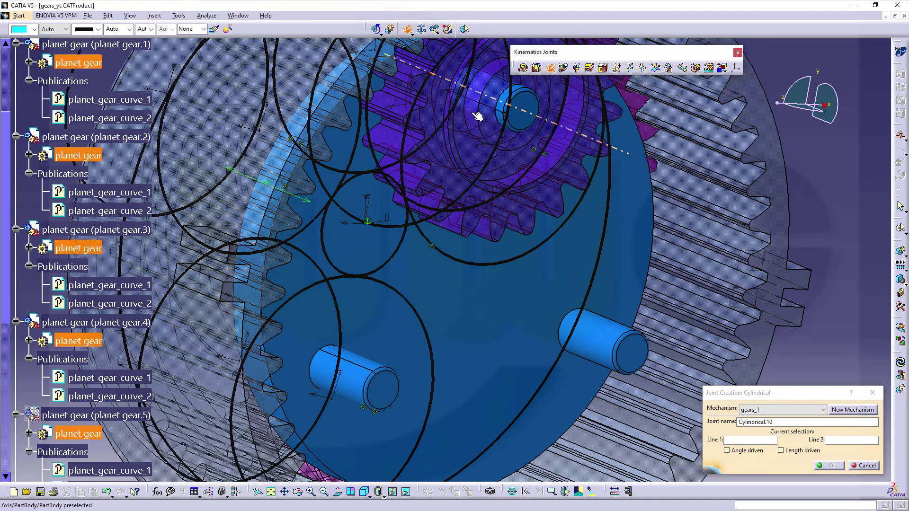
pyautogui.click(512, 100)
pyautogui.click(831, 466)
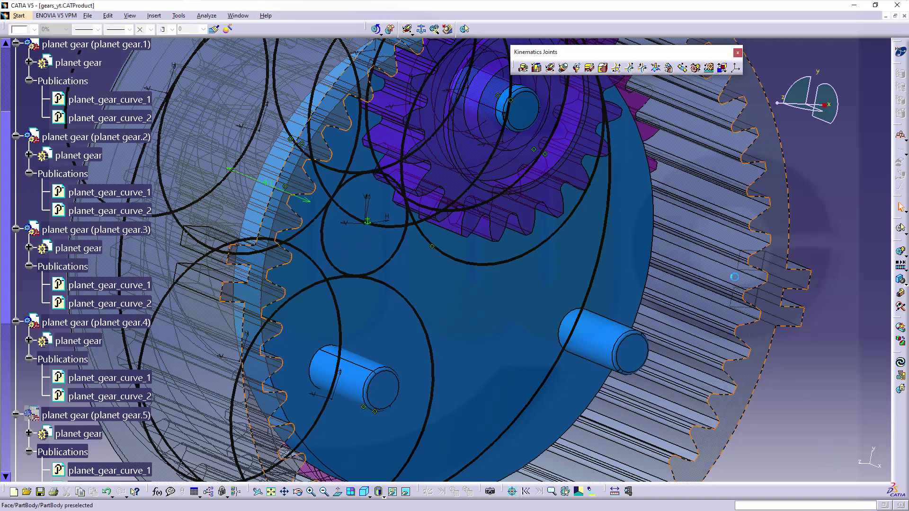
# - Add Roll Curve.11 meshing planet gear.4's planet_gear_curve_2 with ring_gear_curve, then dismiss the confirmation
pyautogui.click(643, 68)
pyautogui.moveTo(643, 193); pyautogui.dragTo(661, 287, button='middle')
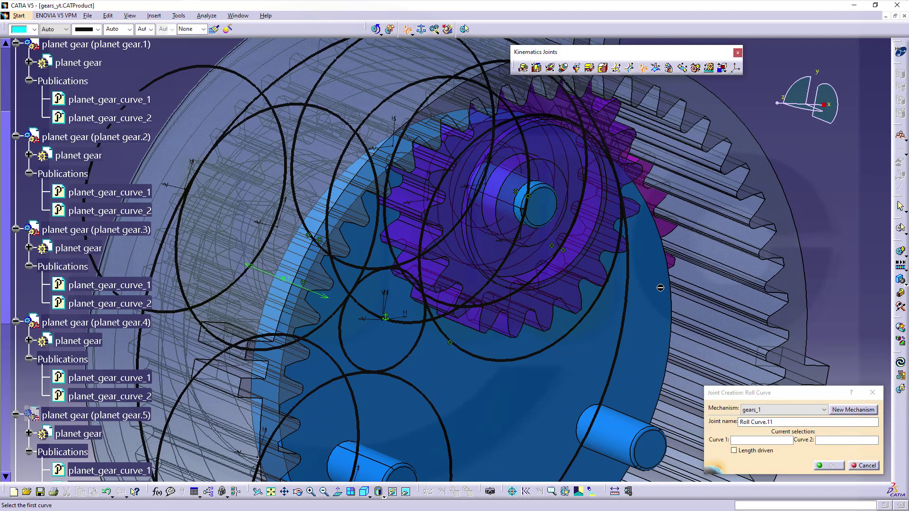
pyautogui.click(128, 398)
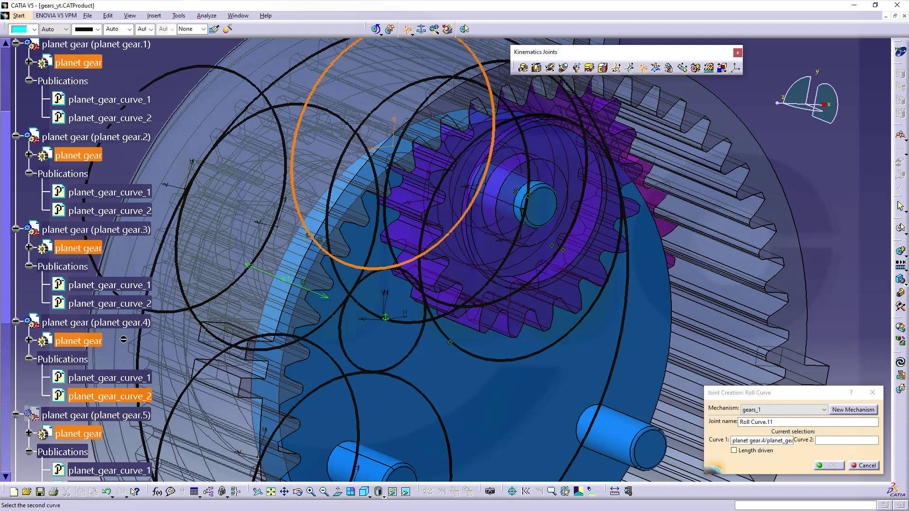
pyautogui.scroll(-2, 123, 340)
pyautogui.scroll(-2, 123, 340)
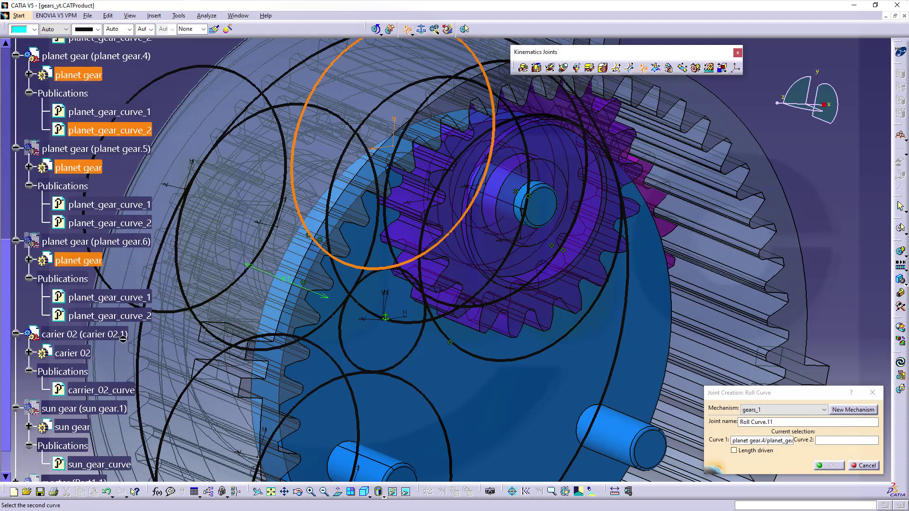
pyautogui.scroll(7, 123, 339)
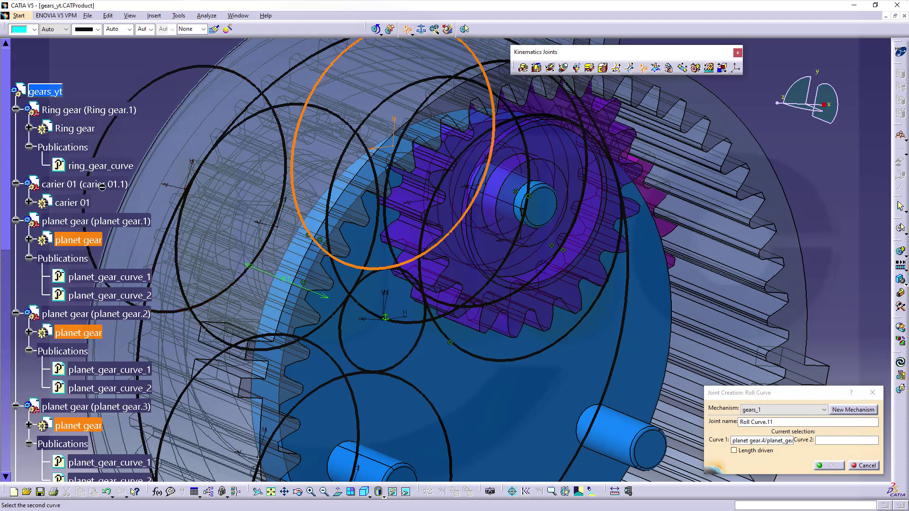
pyautogui.click(108, 167)
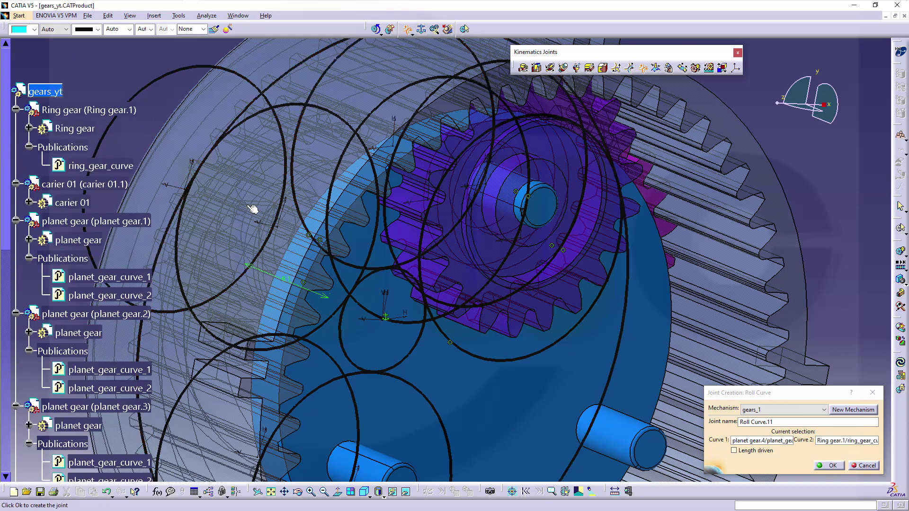
pyautogui.click(833, 467)
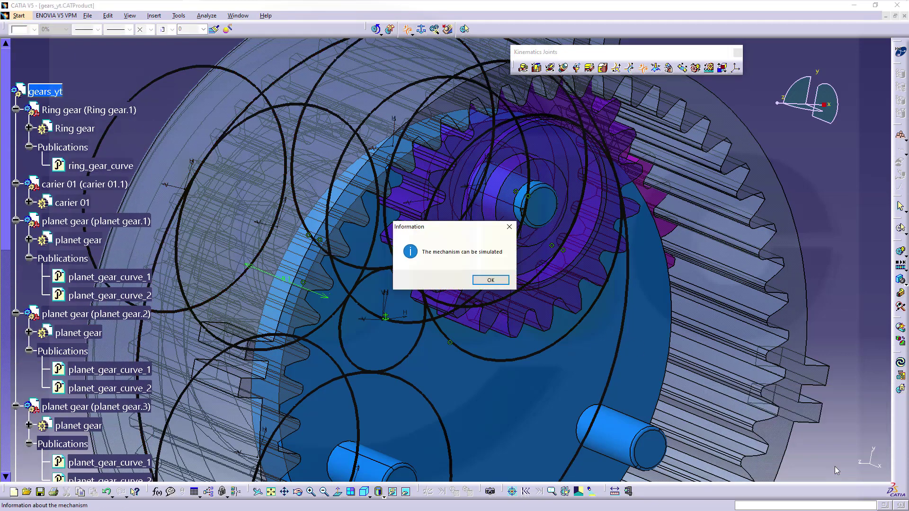
pyautogui.click(489, 282)
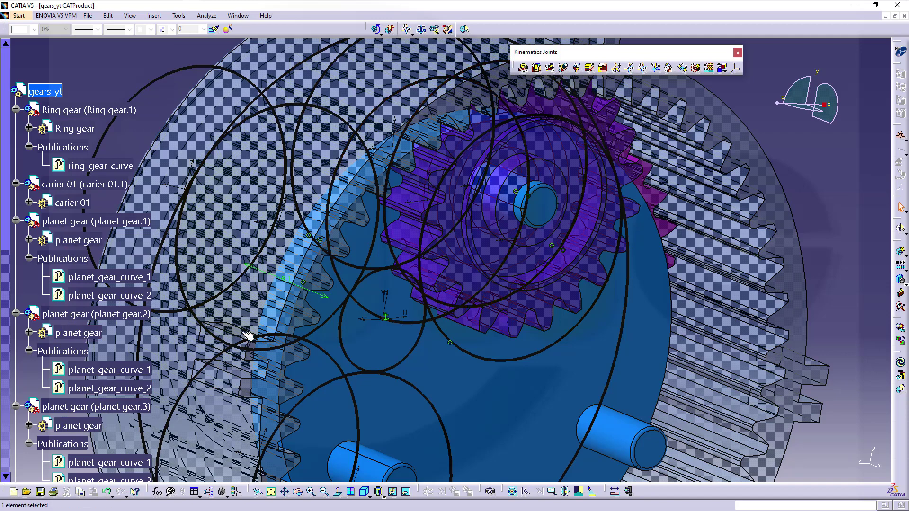
# - Show planet gear.5 and add a cylindrical joint between its axis and the mating shaft axis
pyautogui.scroll(-2, 127, 337)
pyautogui.scroll(-2, 127, 337)
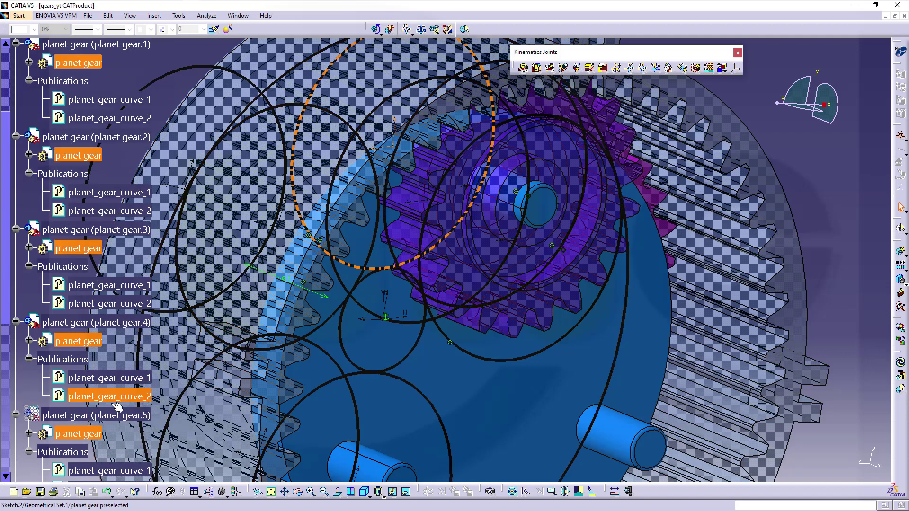
pyautogui.rightClick(92, 416)
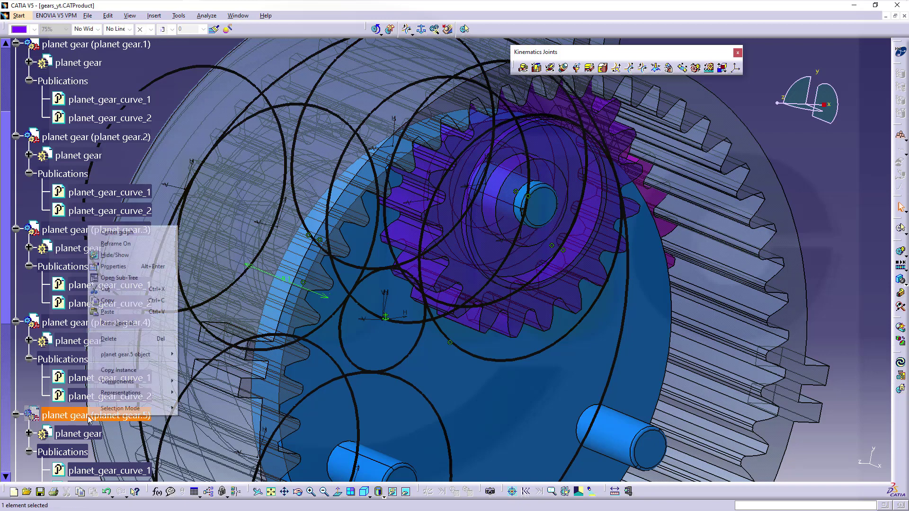
pyautogui.click(118, 257)
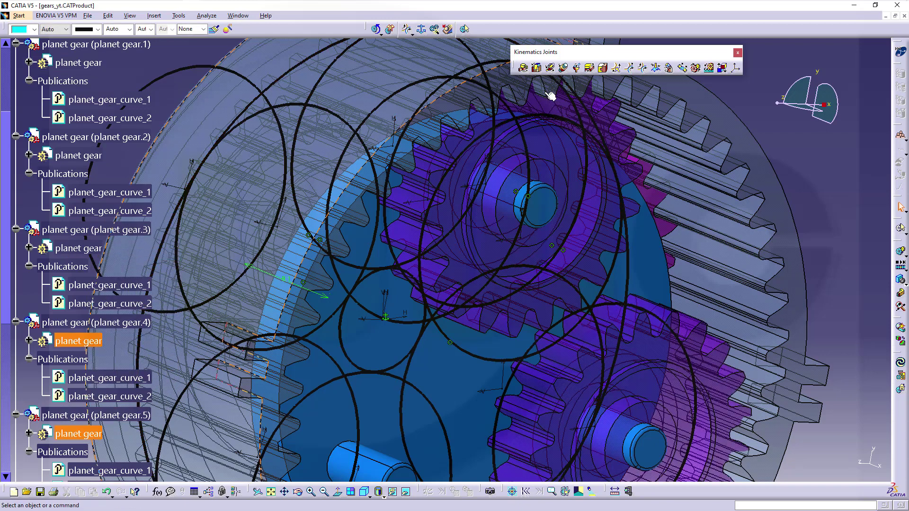
pyautogui.click(550, 67)
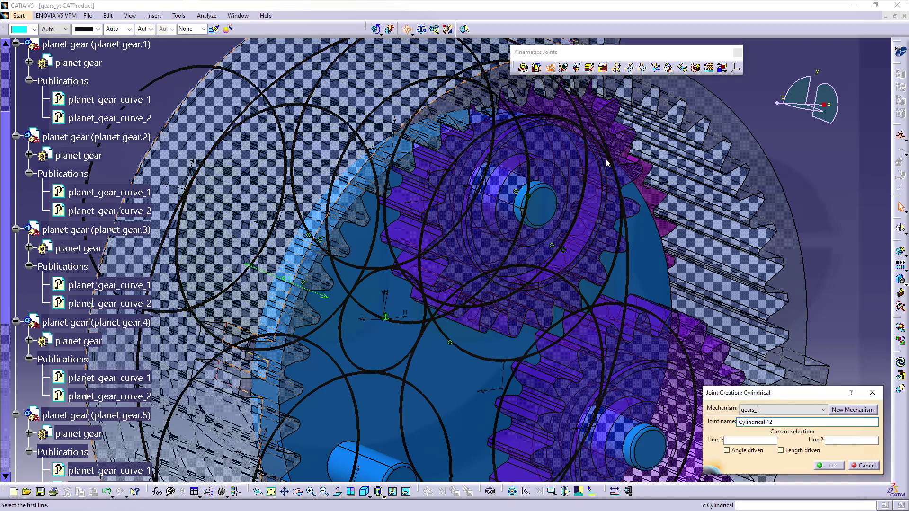
pyautogui.click(616, 426)
pyautogui.click(640, 441)
pyautogui.click(830, 465)
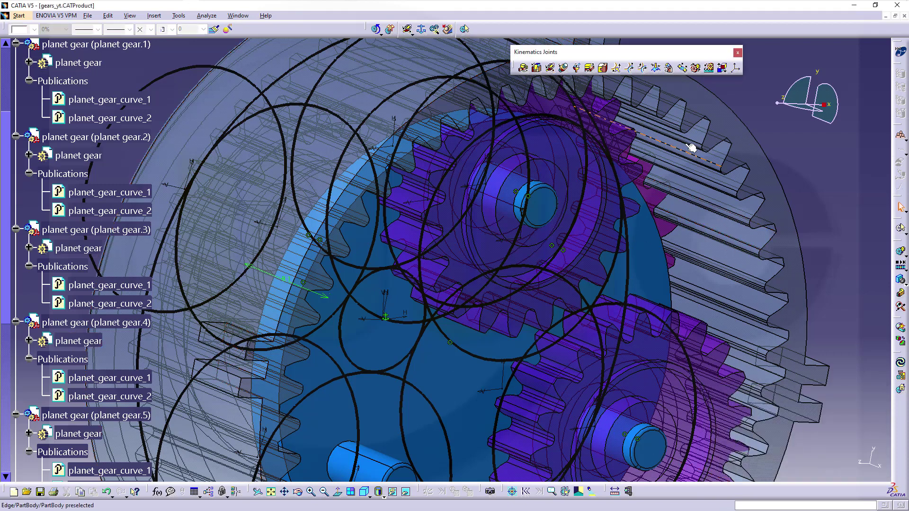
# - Create Roll Curve.13 meshing planet gear.5's planet_gear_curve_2 with ring_gear_curve
pyautogui.click(644, 69)
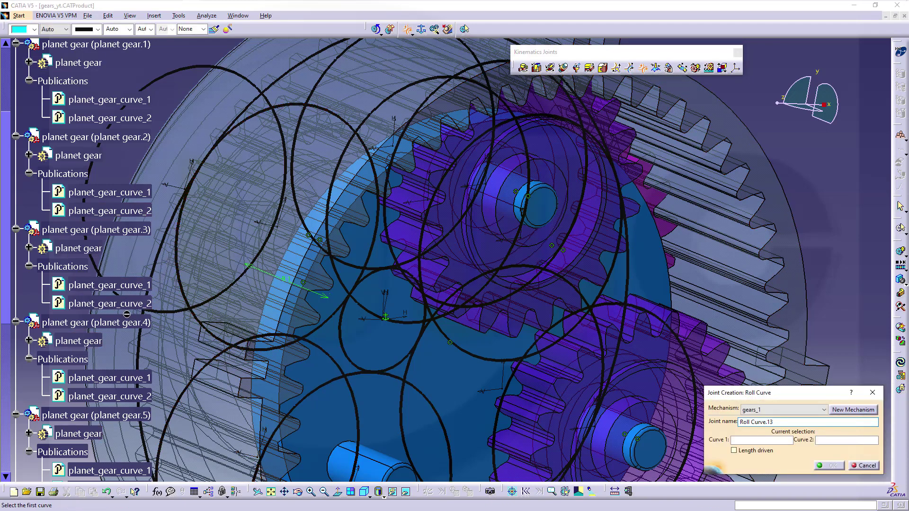
pyautogui.scroll(-2, 114, 442)
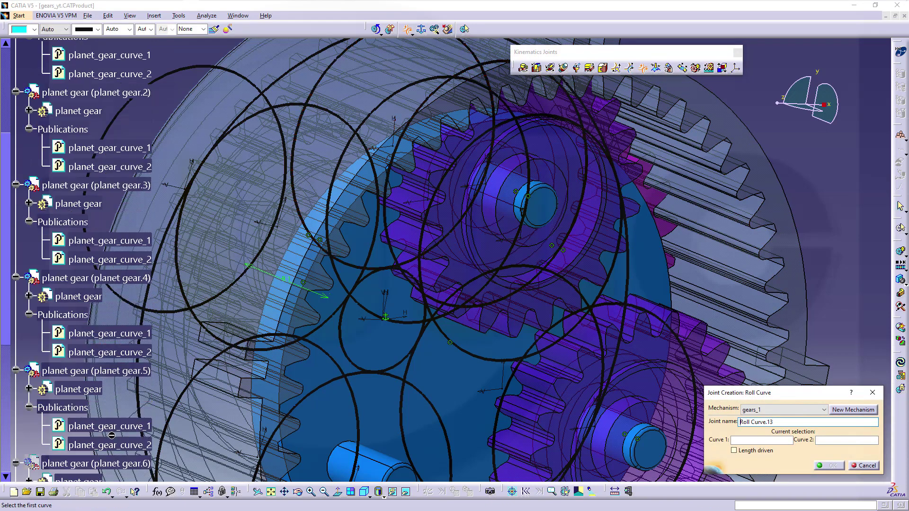
pyautogui.click(117, 448)
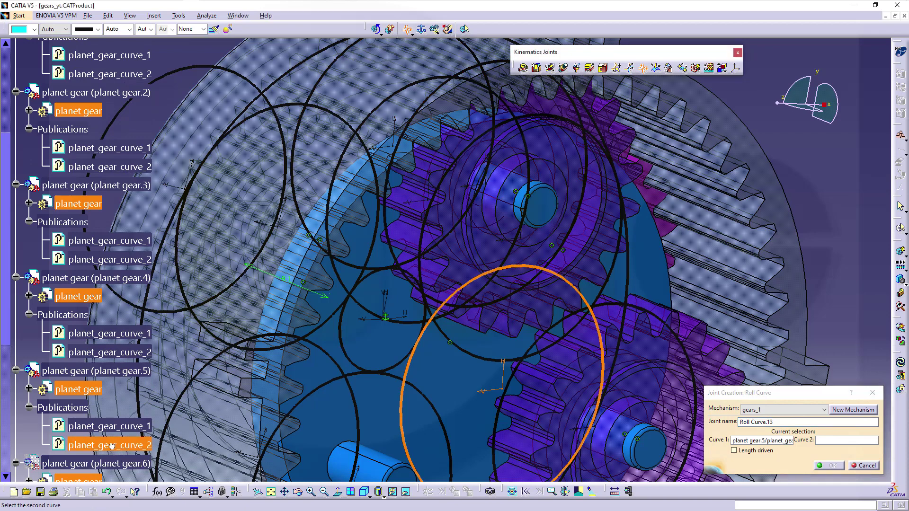
pyautogui.scroll(15, 112, 421)
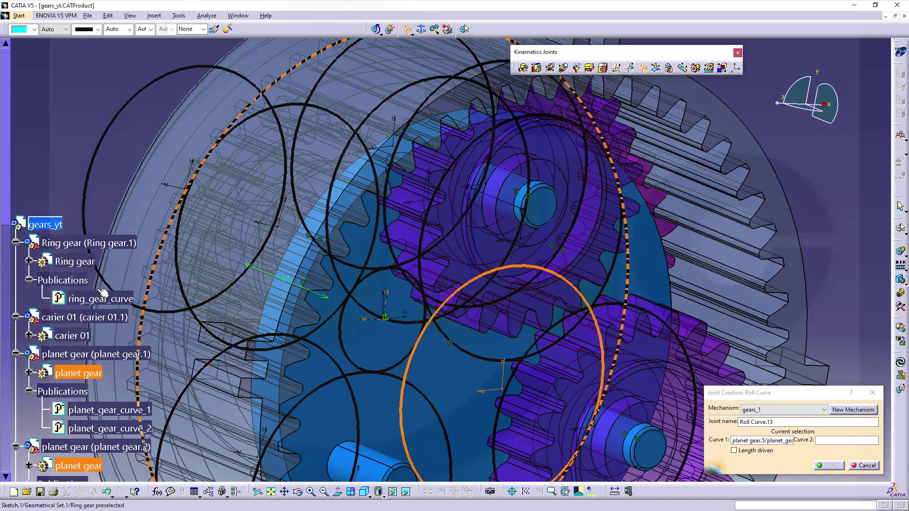
pyautogui.click(73, 300)
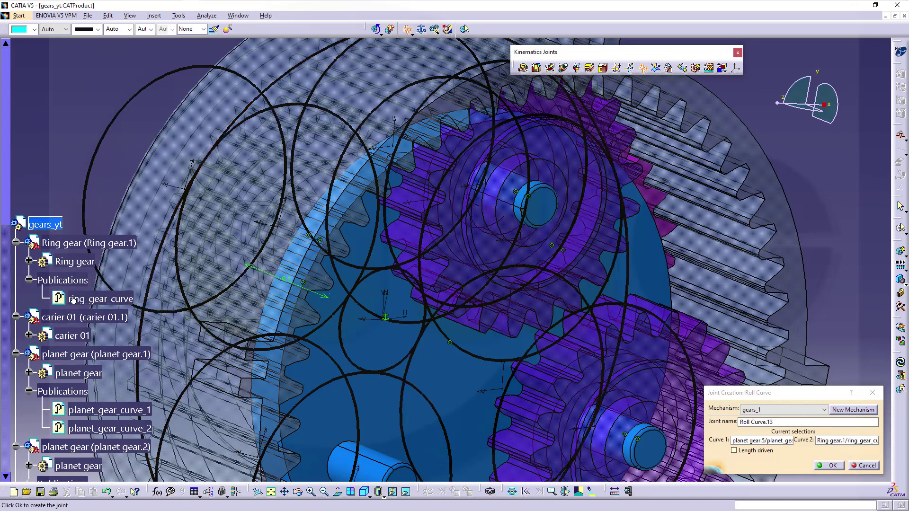
pyautogui.click(830, 466)
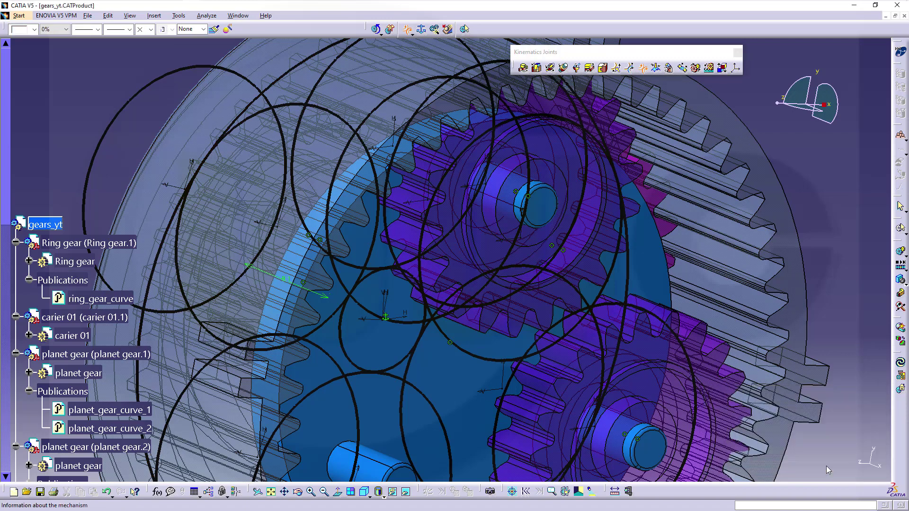
# - Show planet gear.6 and add a cylindrical joint between its axis and the carier 02 axis
pyautogui.click(488, 280)
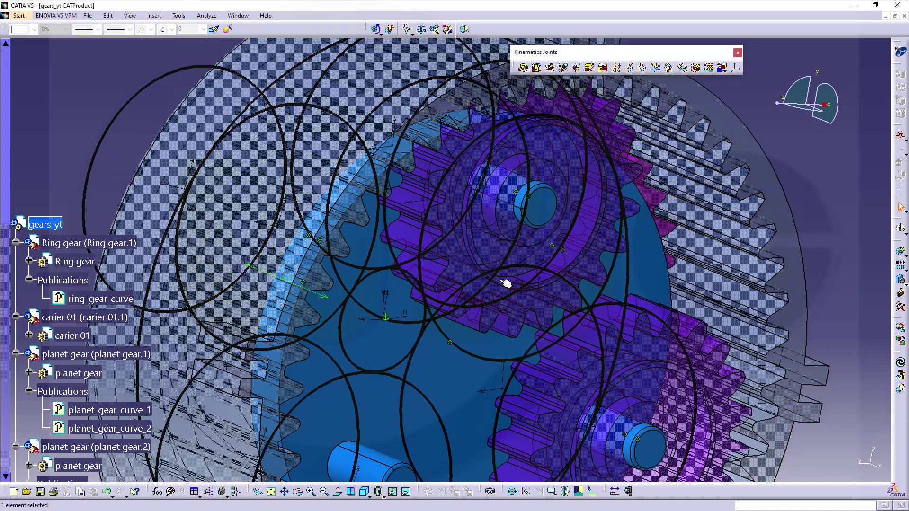
pyautogui.scroll(-6, 176, 237)
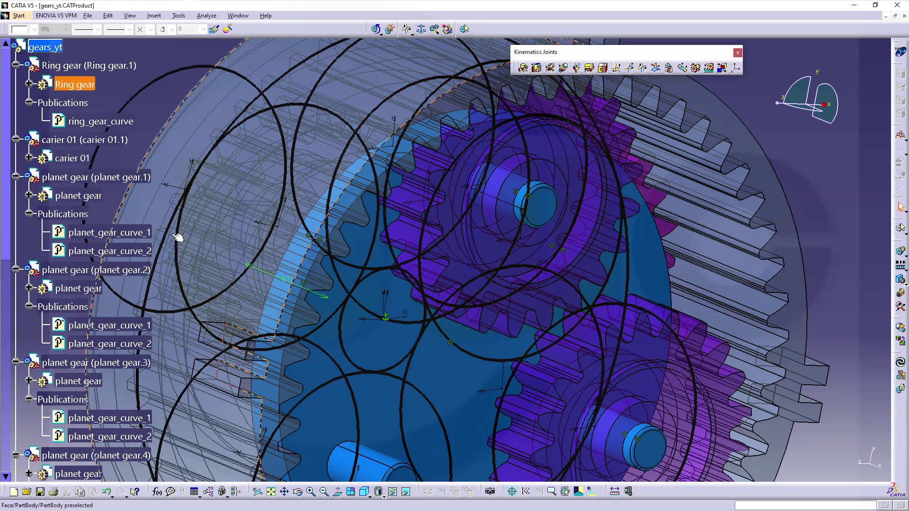
pyautogui.scroll(-2, 168, 228)
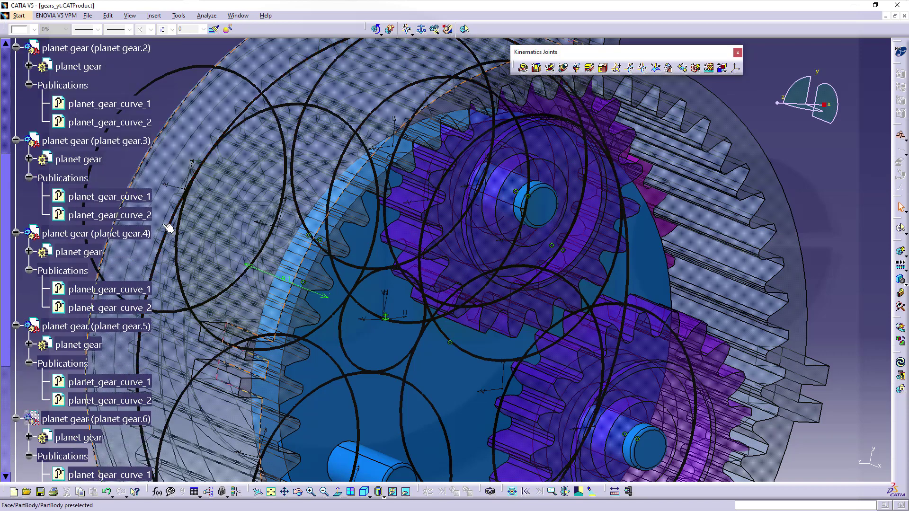
pyautogui.rightClick(107, 372)
pyautogui.click(166, 213)
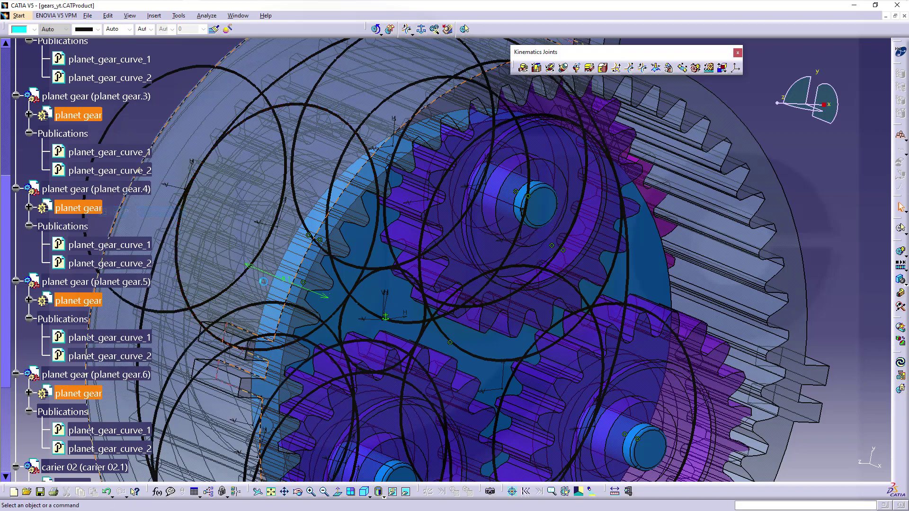
pyautogui.moveTo(474, 237); pyautogui.dragTo(560, 132, button='middle')
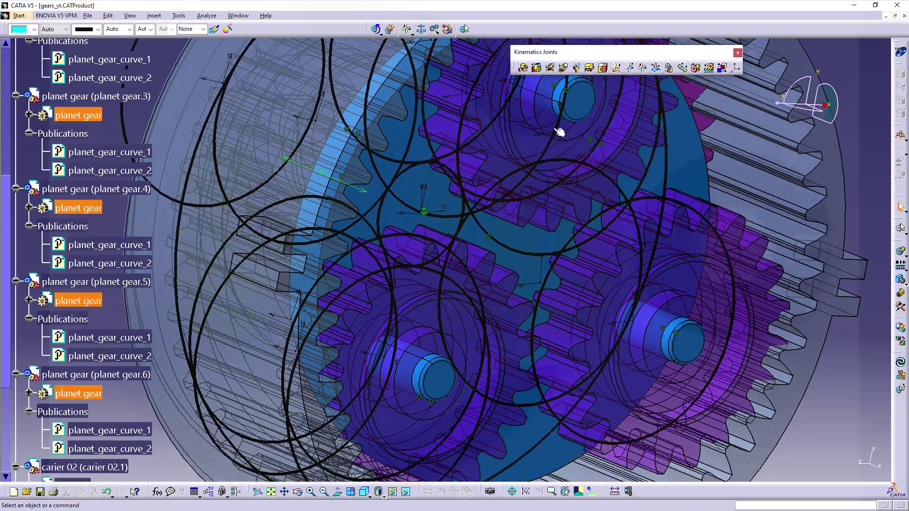
pyautogui.click(550, 67)
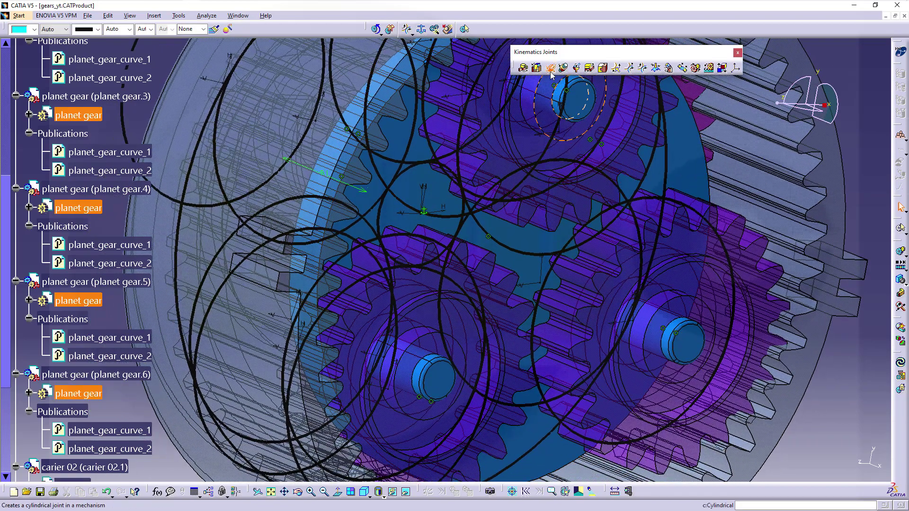
pyautogui.click(419, 344)
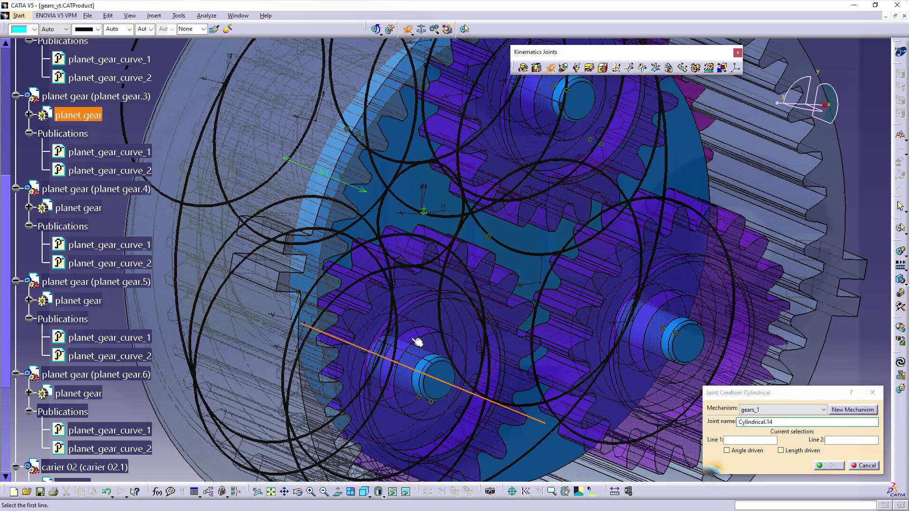
pyautogui.click(428, 369)
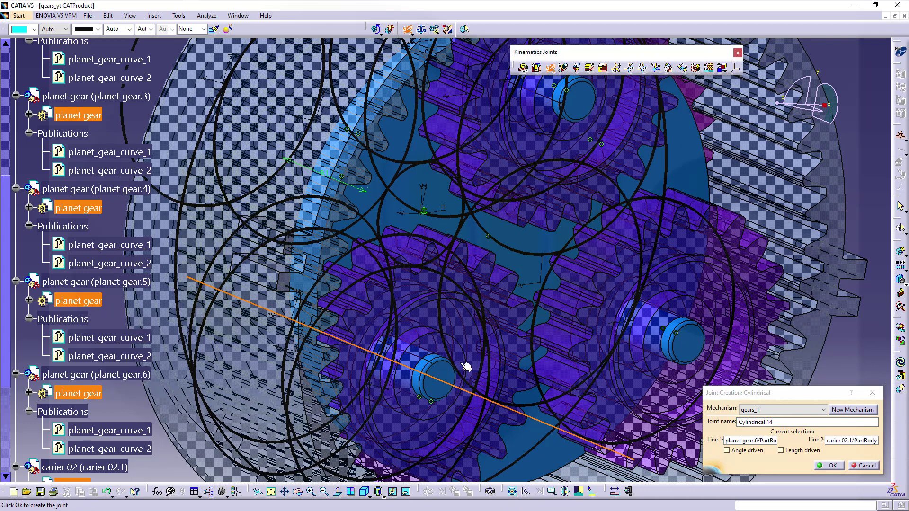
pyautogui.click(830, 465)
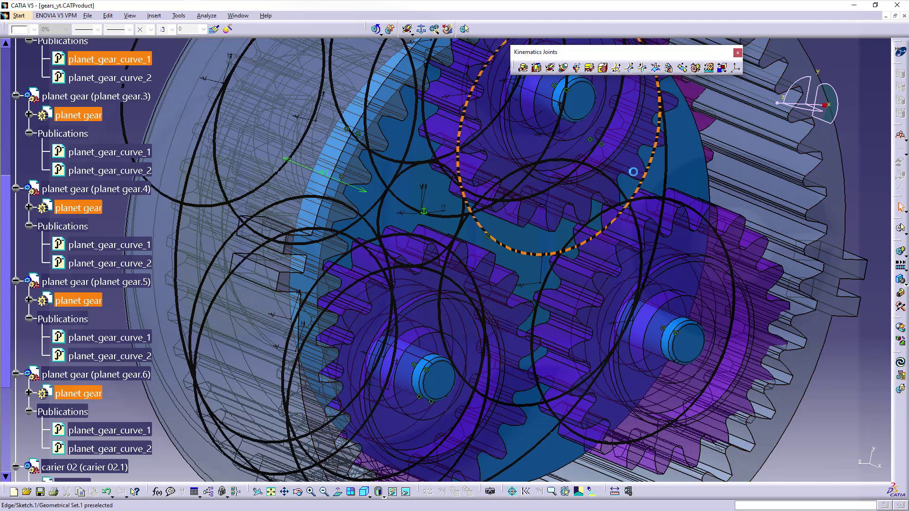
# - Create Roll Curve.15 meshing planet gear.6's planet_gear_curve_2 with ring_gear_curve and acknowledge the simulable message
pyautogui.click(643, 68)
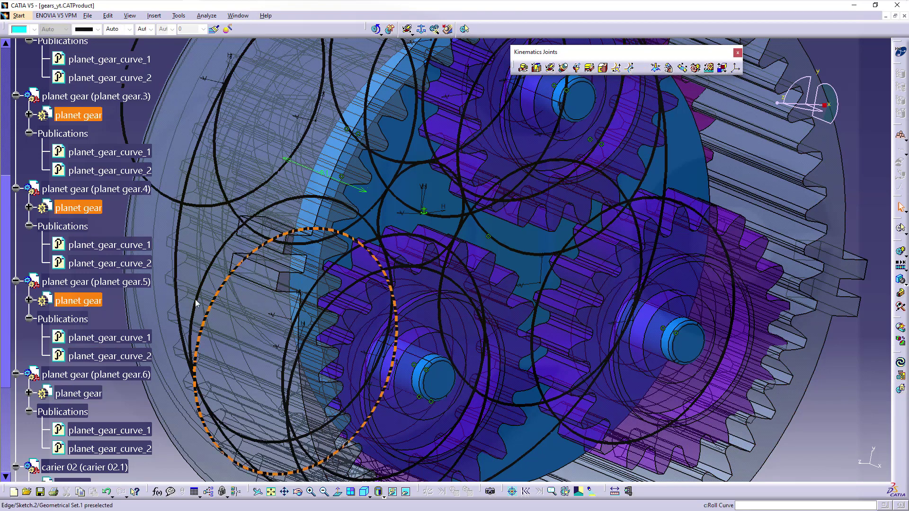
pyautogui.click(108, 449)
pyautogui.scroll(8, 131, 225)
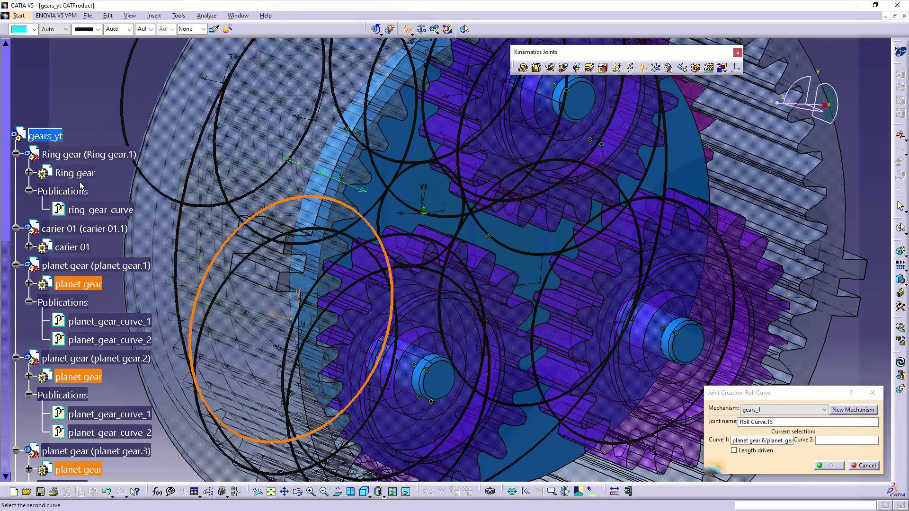
pyautogui.click(100, 214)
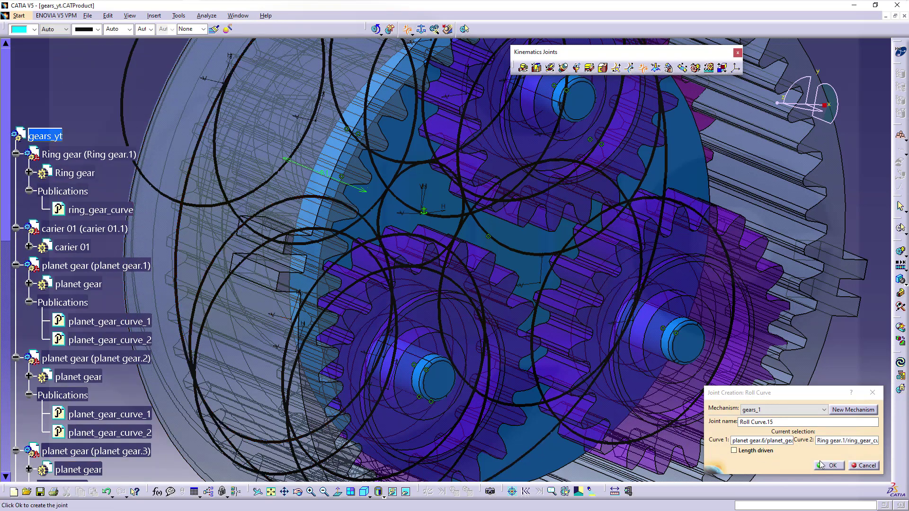
pyautogui.click(833, 466)
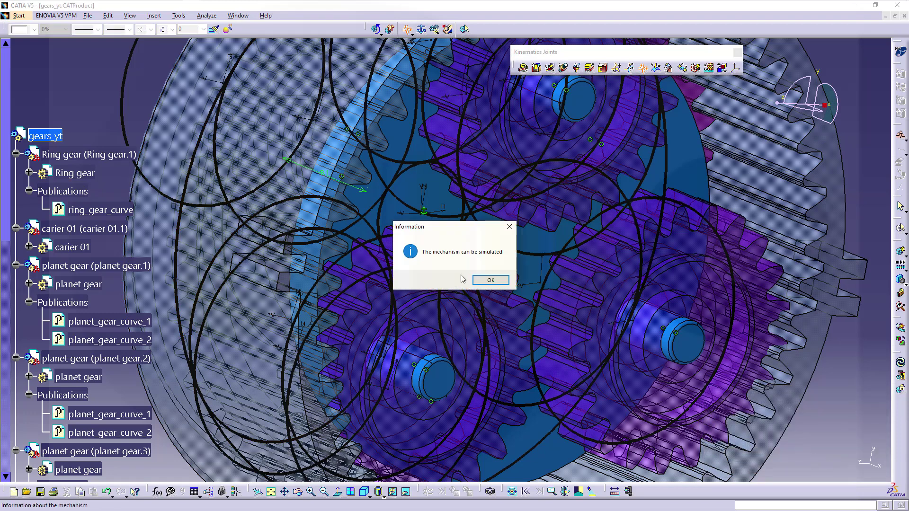
pyautogui.click(497, 283)
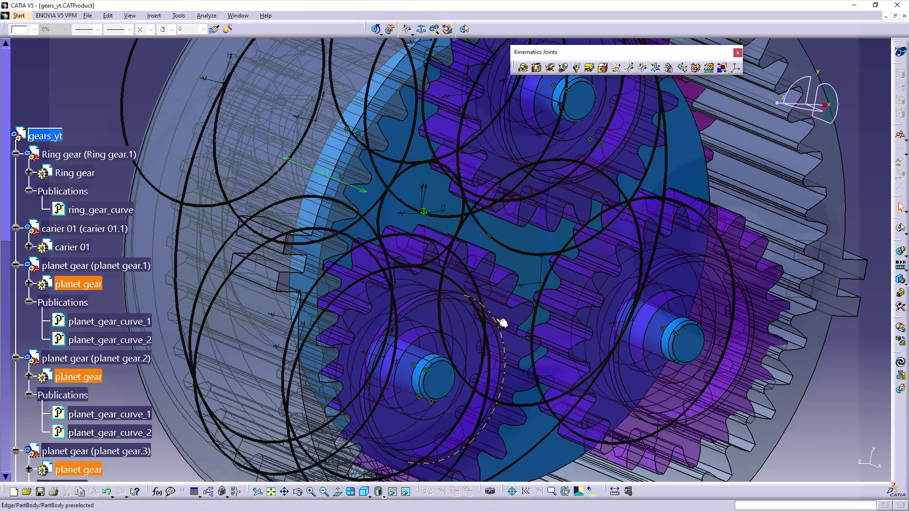
pyautogui.scroll(-2, 601, 284)
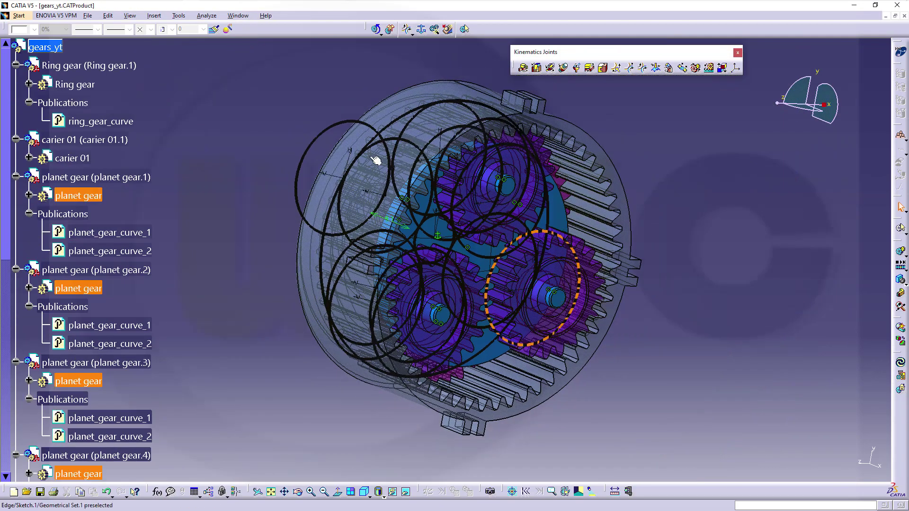
pyautogui.click(376, 33)
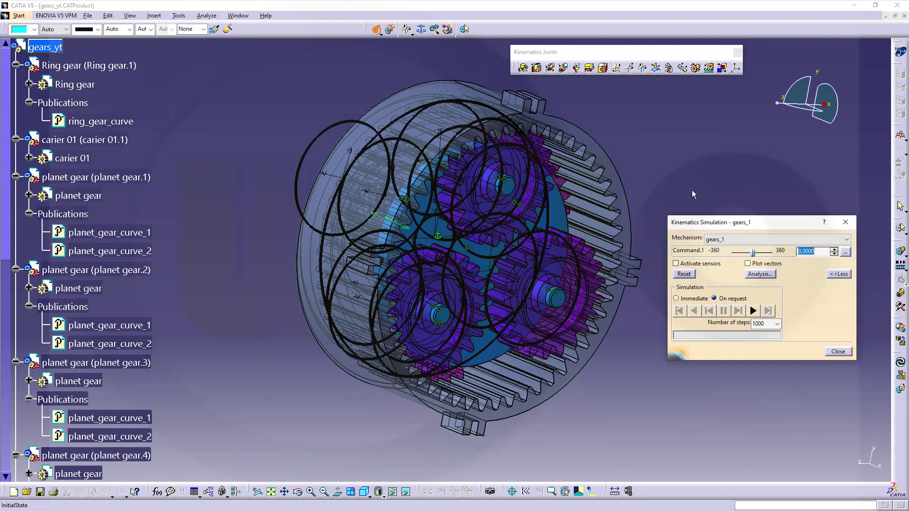
pyautogui.click(757, 254)
pyautogui.moveTo(752, 254); pyautogui.dragTo(717, 265)
pyautogui.click(753, 311)
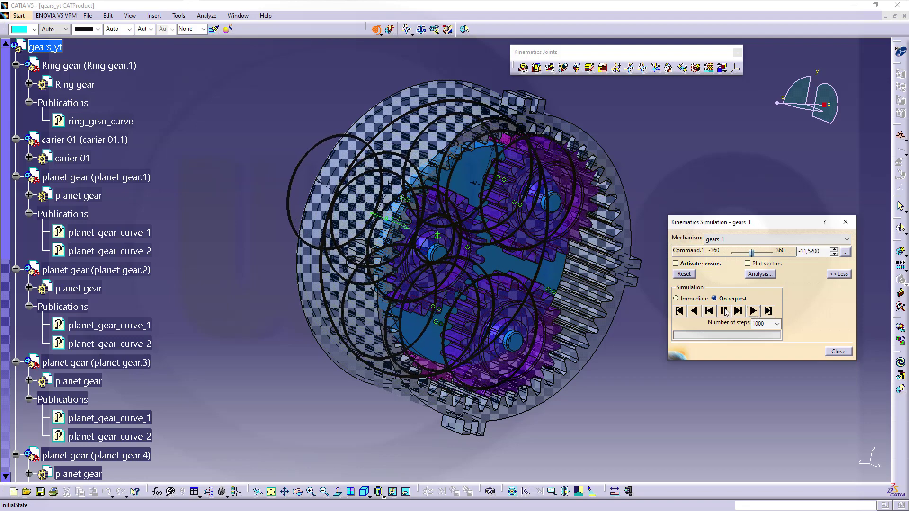
pyautogui.click(683, 275)
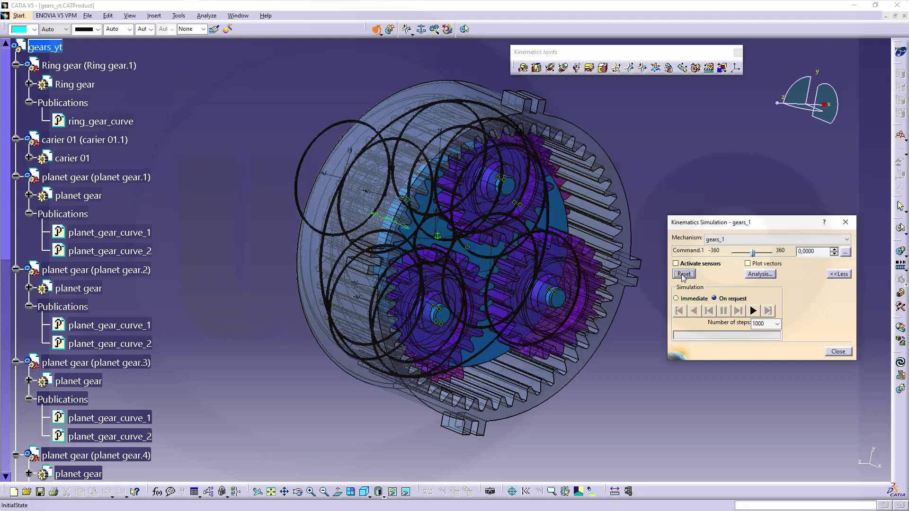
pyautogui.click(838, 352)
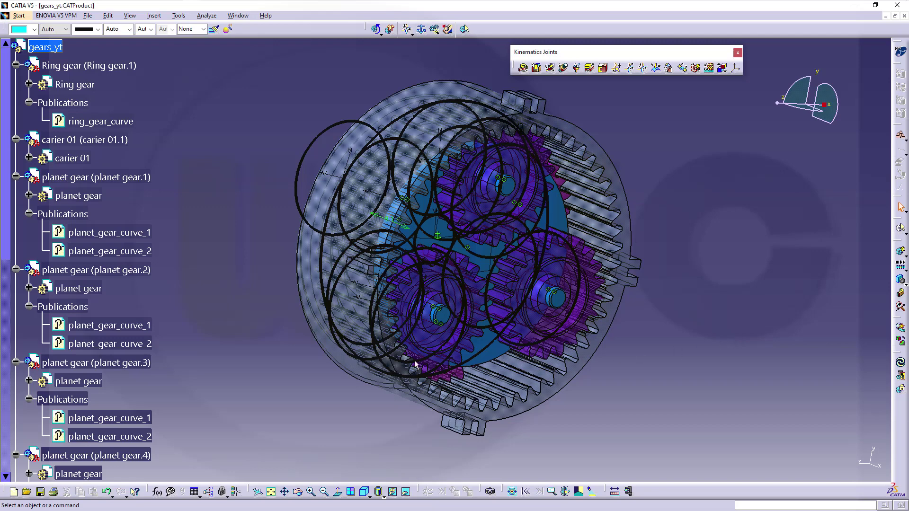
# - Unhide the sun gear and create Joint Cylindrical.16 linking its axis to the ring gear's axis
pyautogui.scroll(-6, 189, 315)
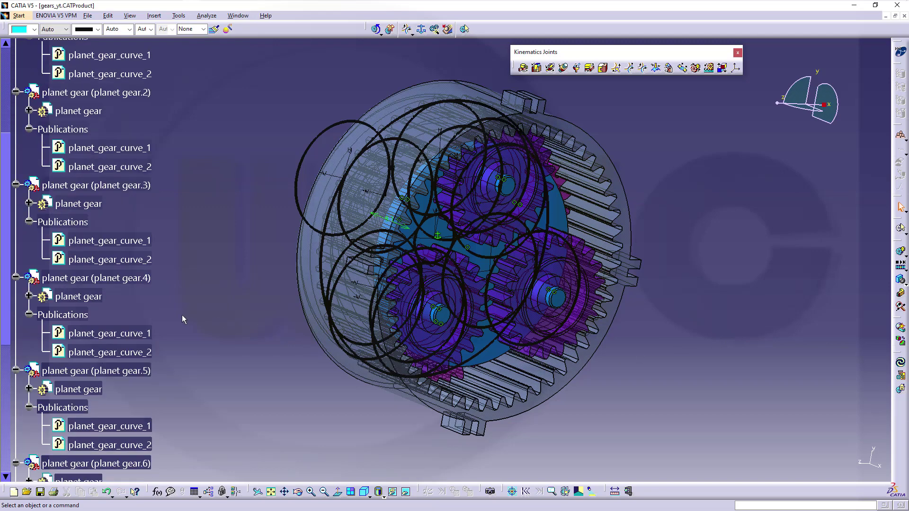
pyautogui.scroll(-3, 179, 315)
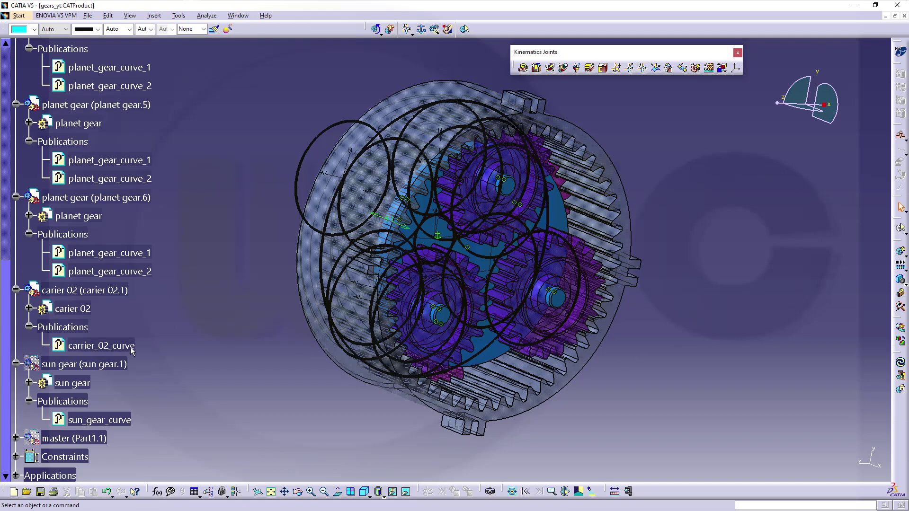
pyautogui.rightClick(73, 364)
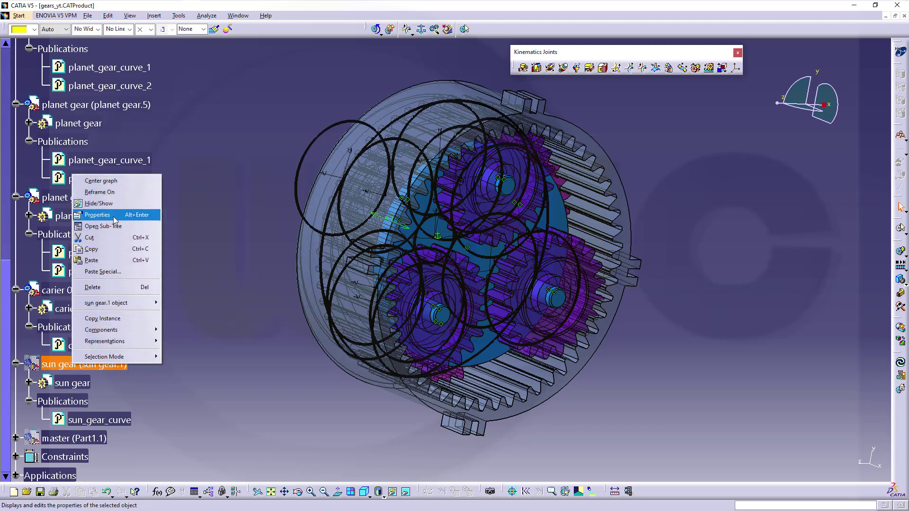
pyautogui.click(99, 204)
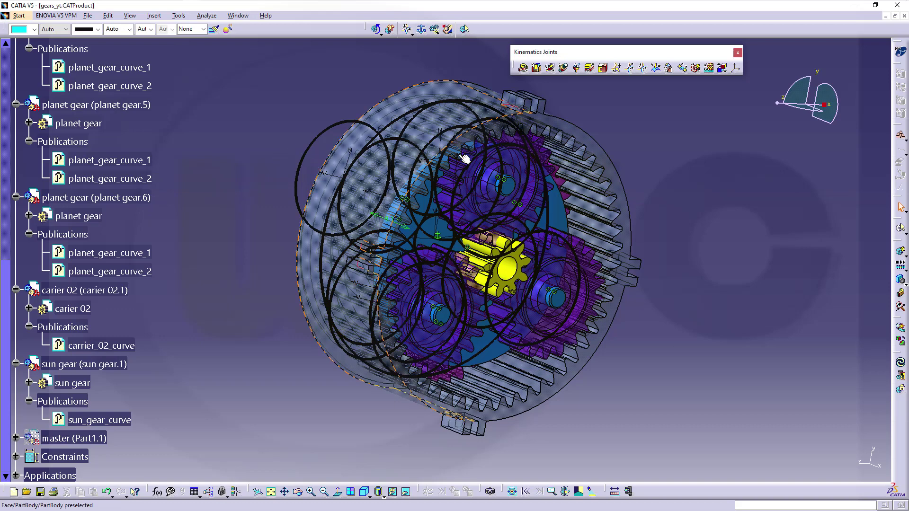
pyautogui.click(553, 70)
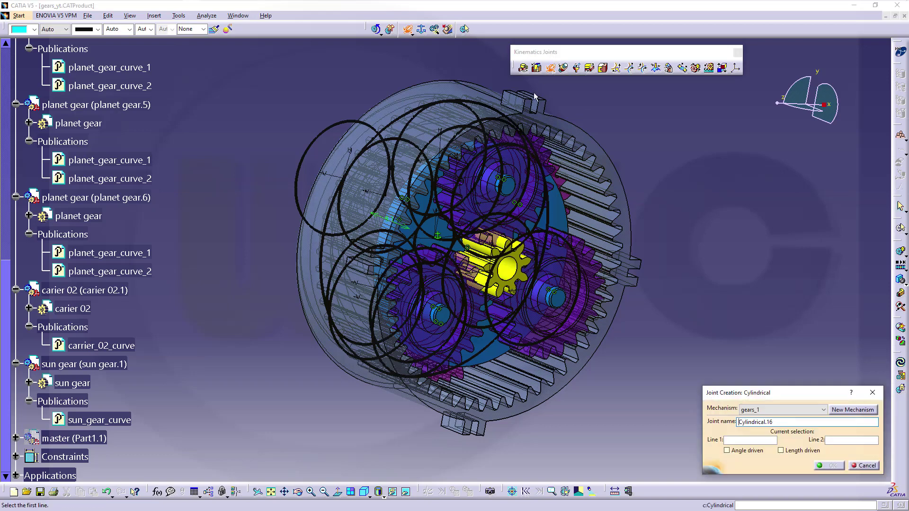
pyautogui.click(514, 274)
pyautogui.click(415, 105)
pyautogui.click(830, 465)
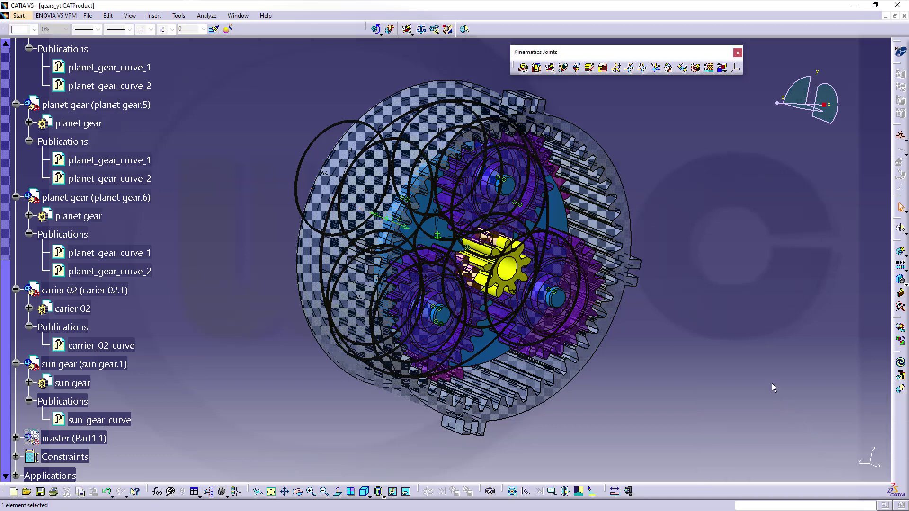
# - Create Roll Curve.17 between sun_gear_curve and planet gear.4's planet_gear_curve_2, acknowledging the simulable message
pyautogui.click(643, 69)
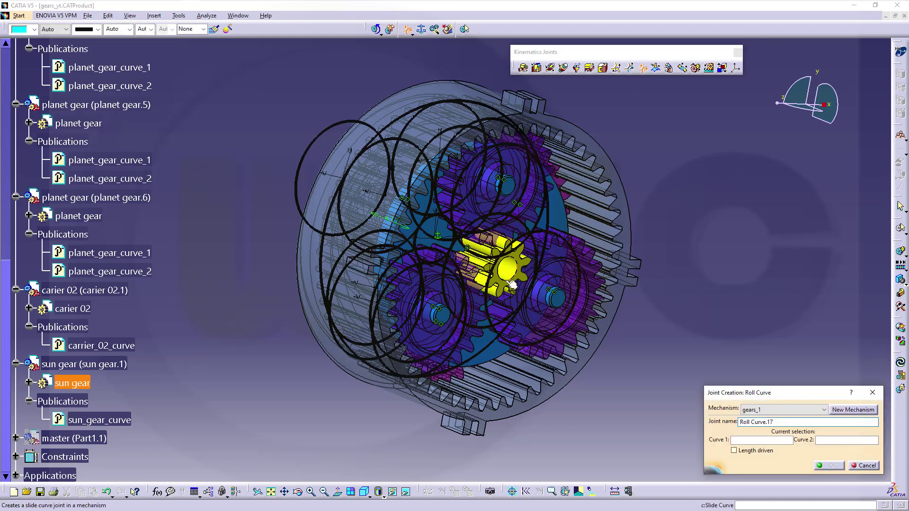
pyautogui.scroll(-3, 220, 318)
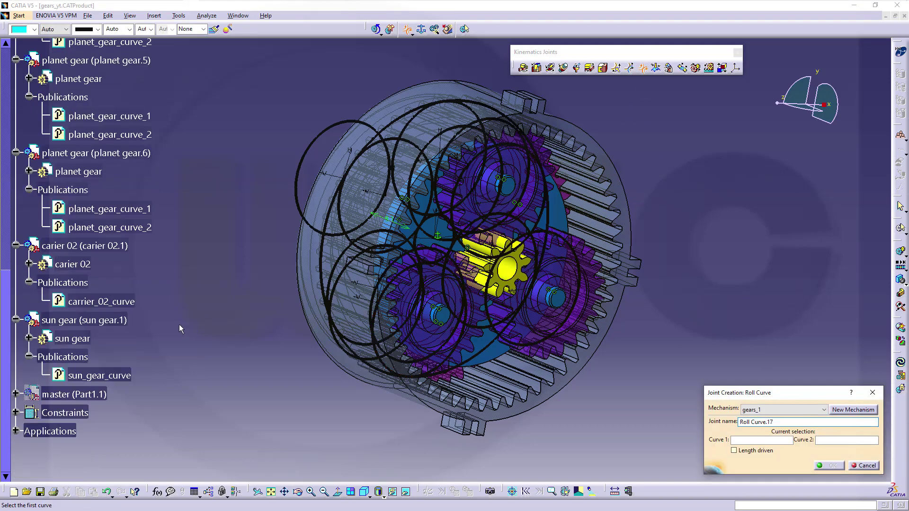
pyautogui.click(118, 376)
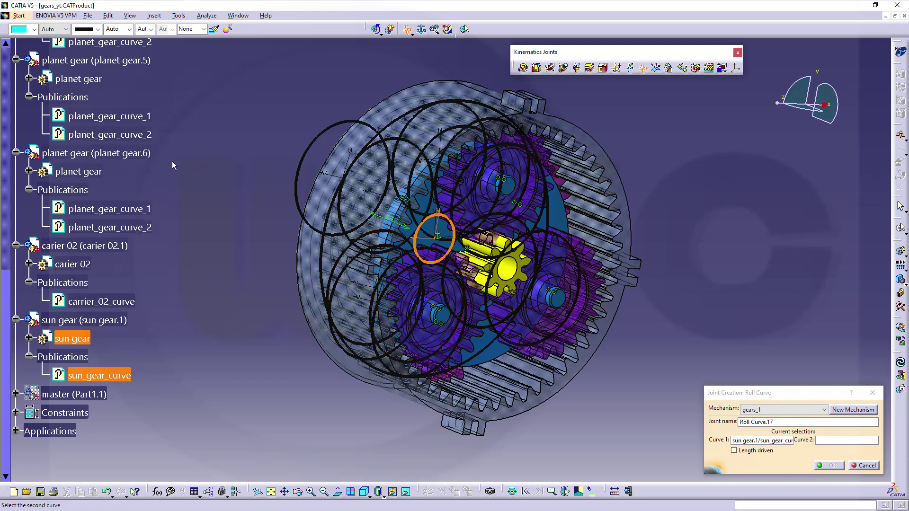
pyautogui.scroll(1, 172, 150)
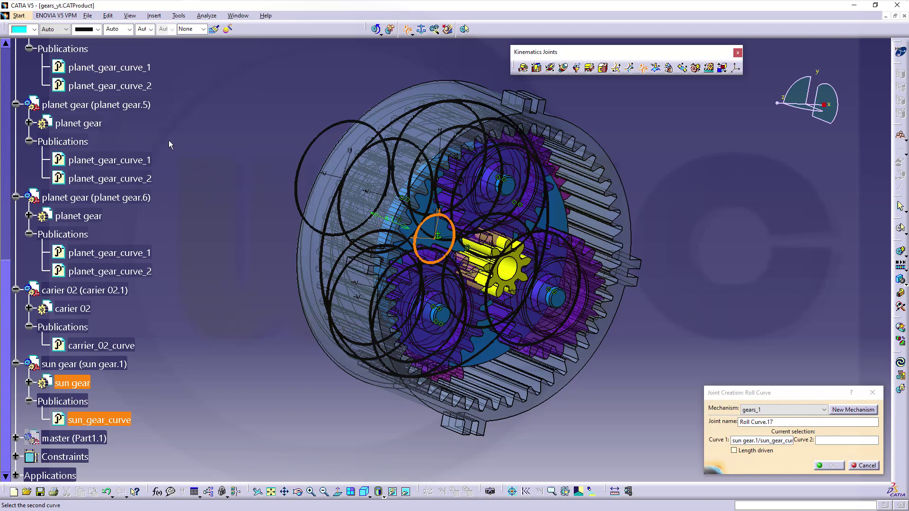
pyautogui.scroll(1, 166, 136)
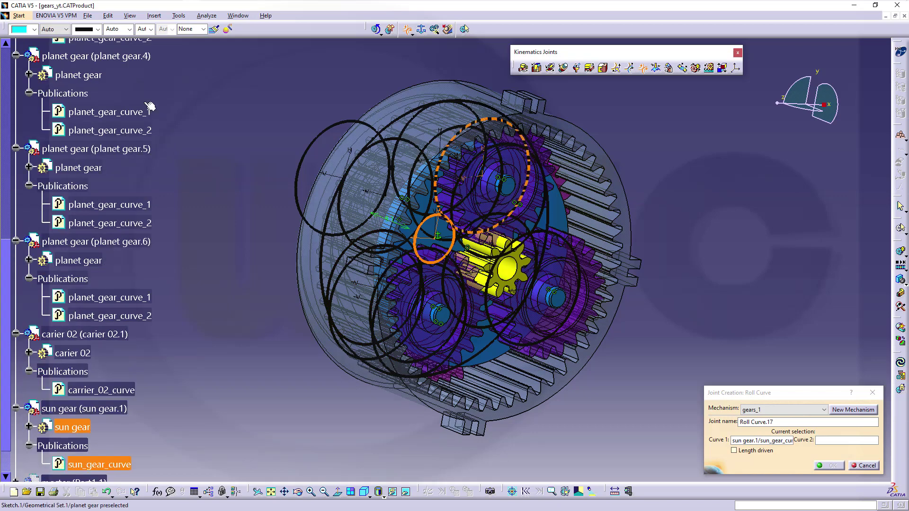
pyautogui.click(124, 130)
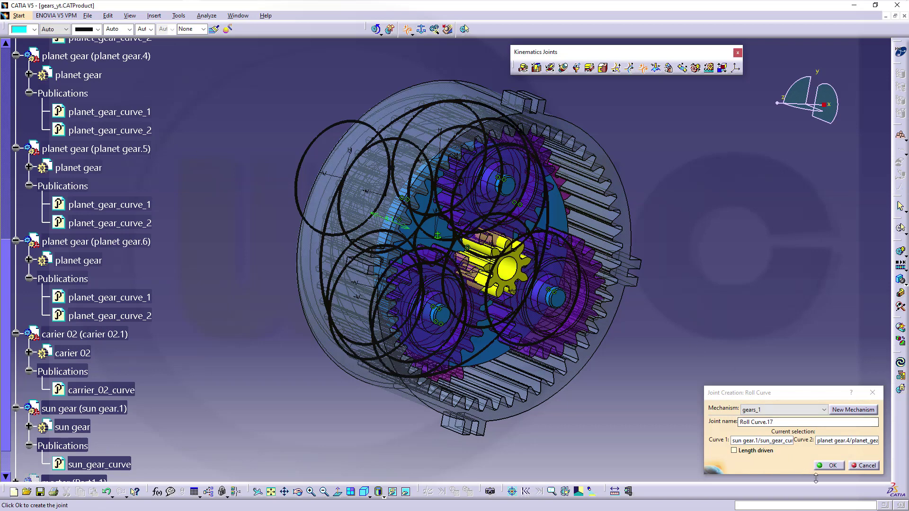
pyautogui.click(832, 469)
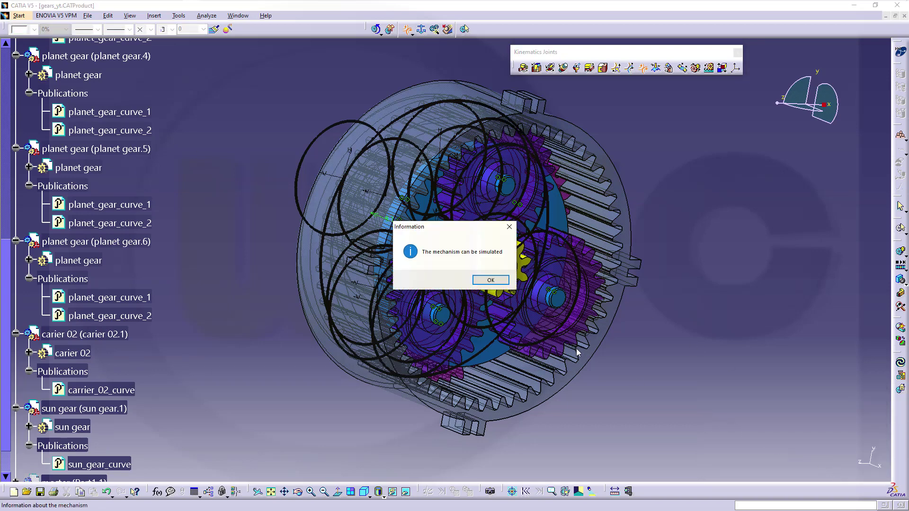
pyautogui.click(488, 281)
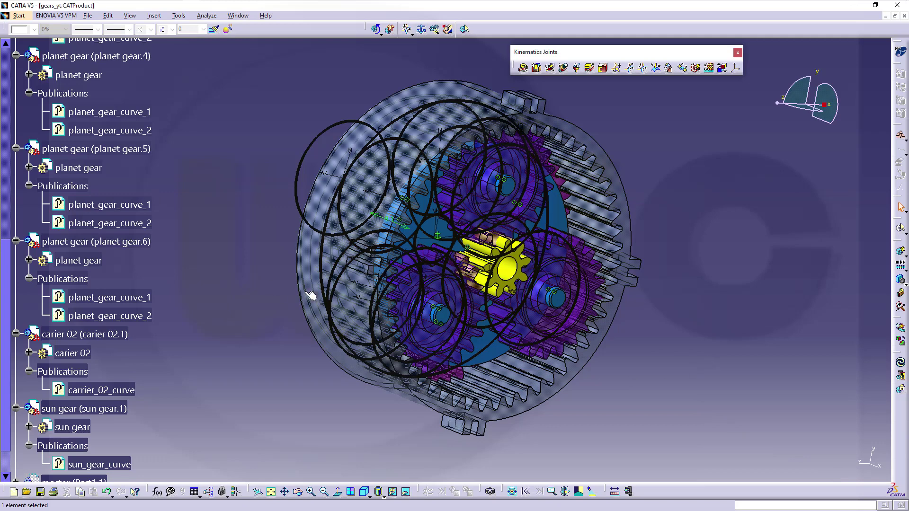
# - Hide planet_gear_curve_1, planet_gear_curve_2, the large outer circle and another reference circle
pyautogui.rightClick(121, 119)
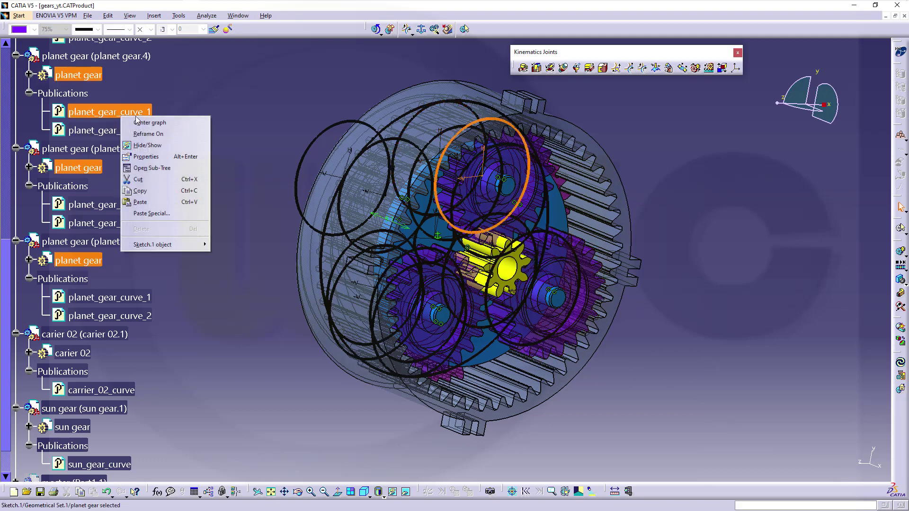
pyautogui.click(156, 146)
pyautogui.rightClick(119, 133)
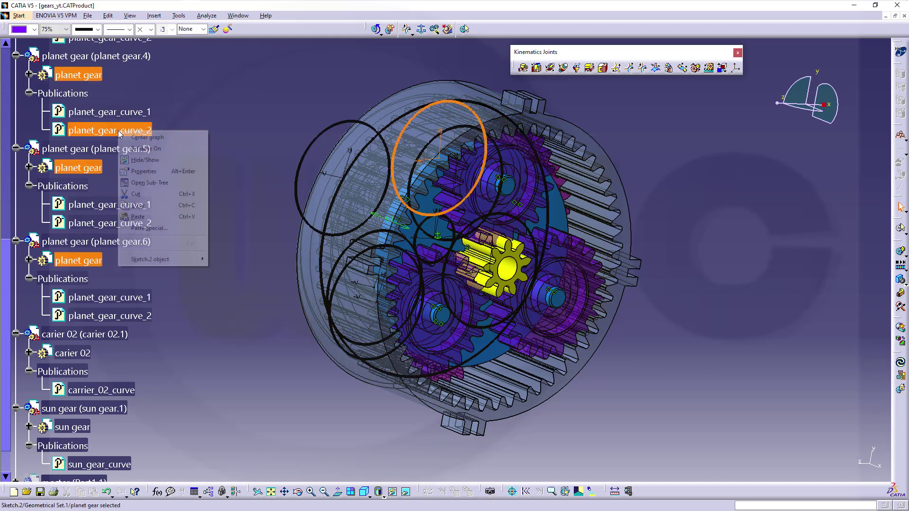
pyautogui.click(157, 160)
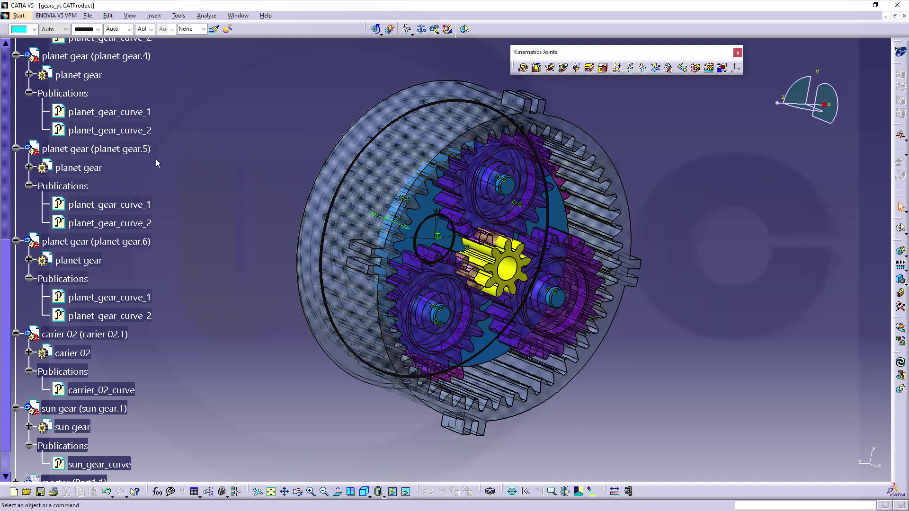
pyautogui.rightClick(361, 163)
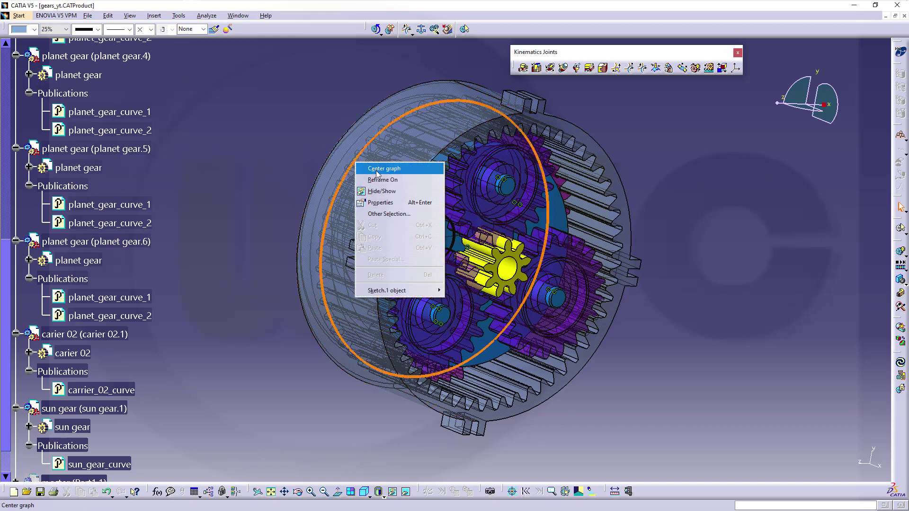
pyautogui.click(384, 189)
pyautogui.click(432, 217)
pyautogui.rightClick(433, 217)
pyautogui.click(466, 249)
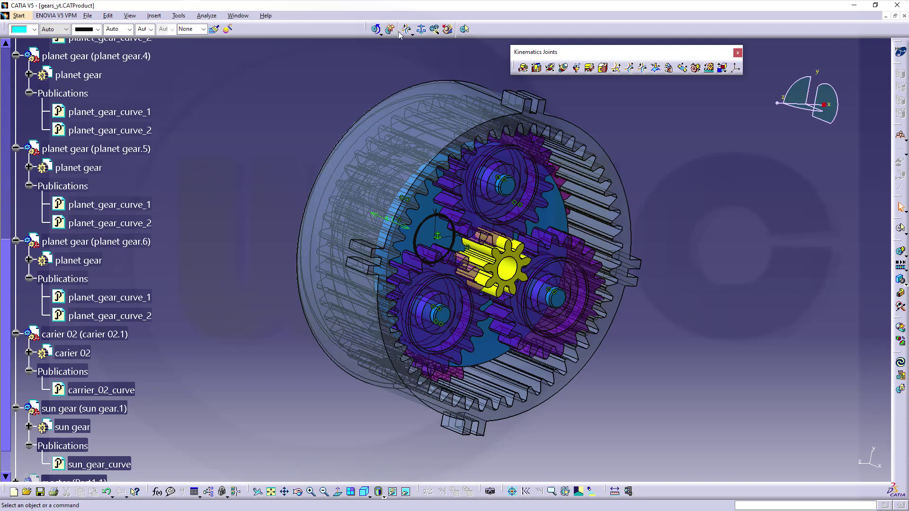
# - Simulate gears_1 with commands from -360, play and pause it, then reset Command.1 to 0
pyautogui.click(380, 32)
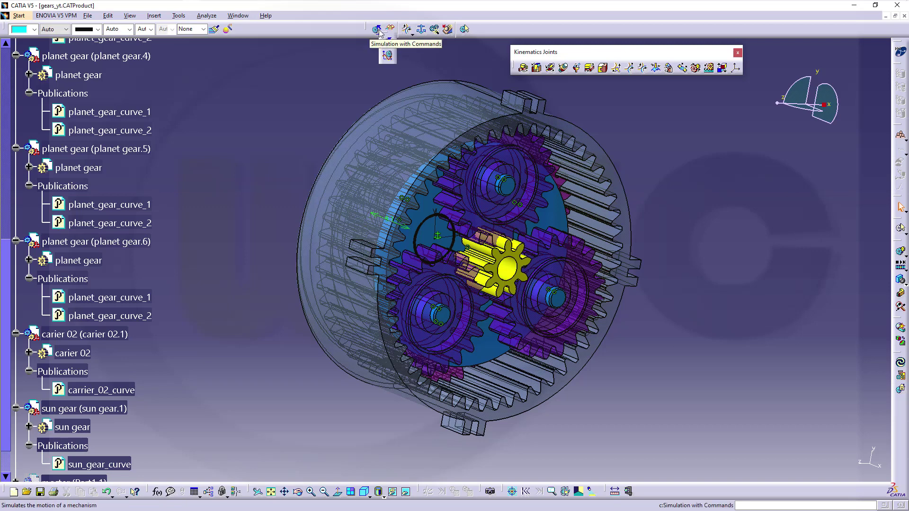
pyautogui.click(382, 40)
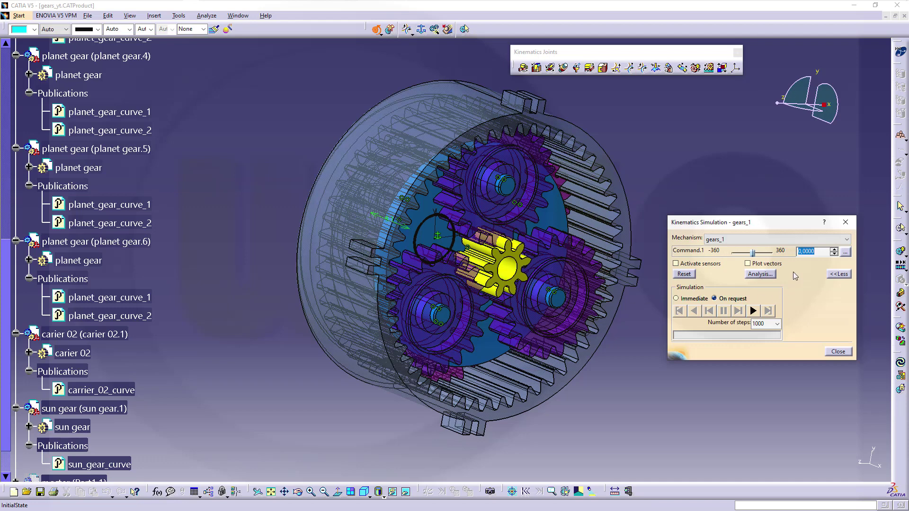
pyautogui.moveTo(754, 254); pyautogui.dragTo(730, 255)
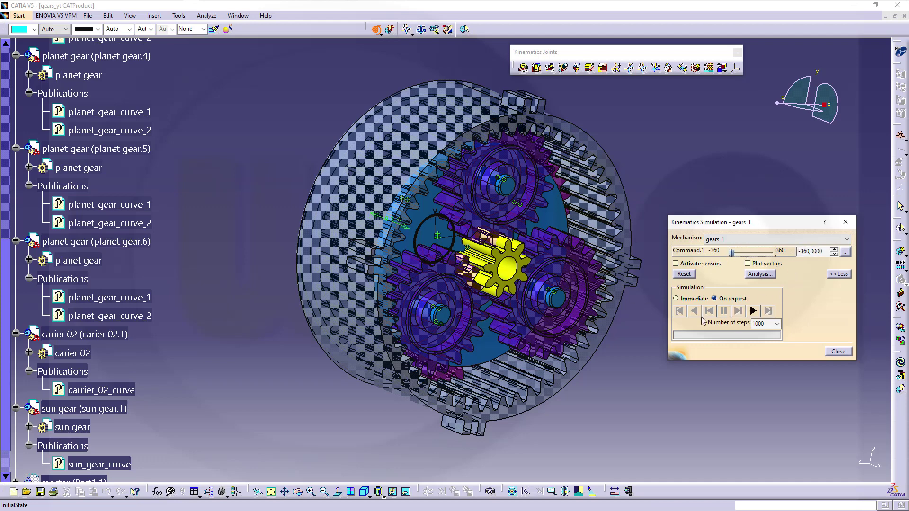
pyautogui.click(754, 312)
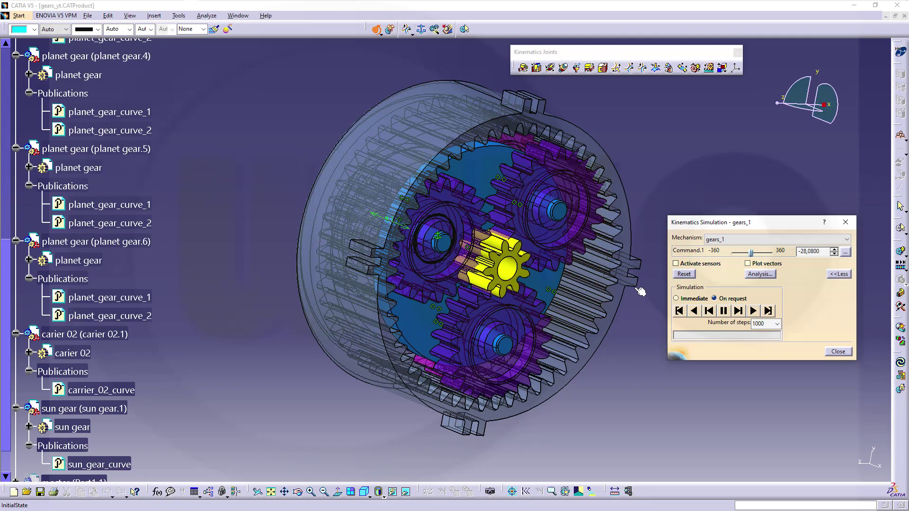
pyautogui.click(724, 311)
pyautogui.click(684, 274)
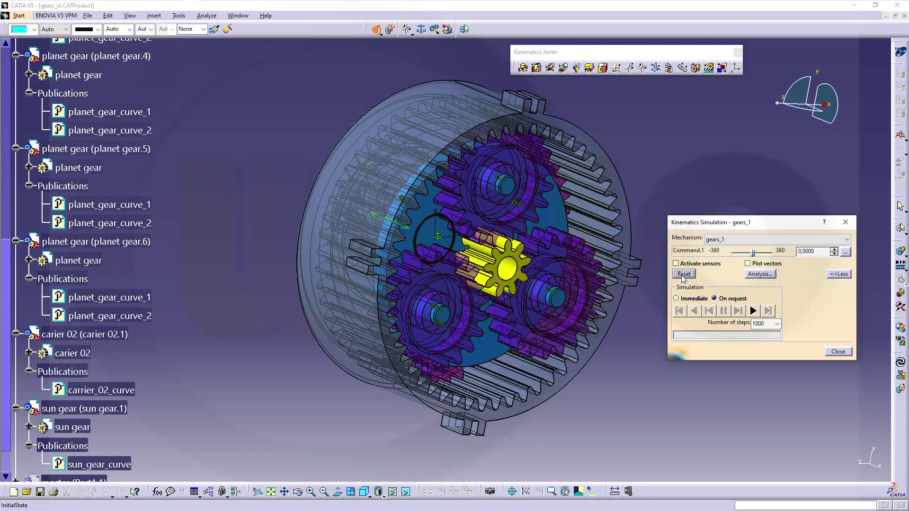
pyautogui.click(258, 236)
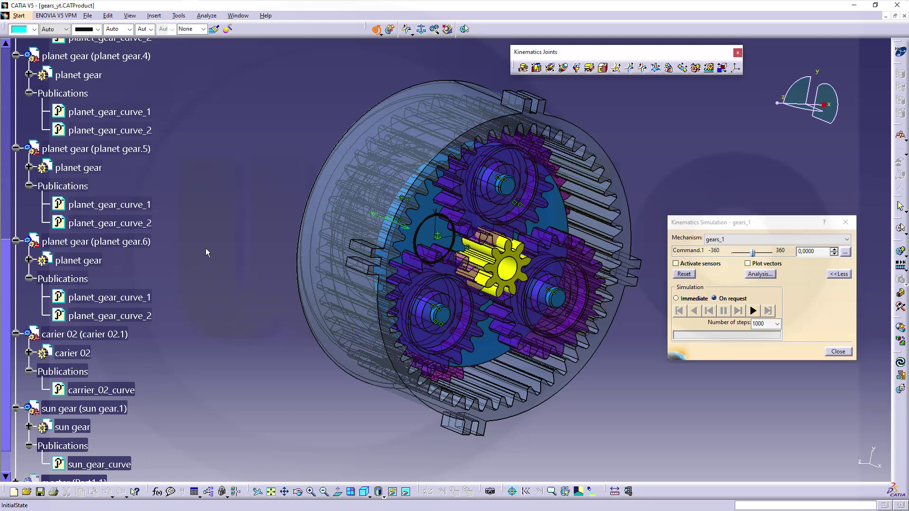
pyautogui.scroll(-3, 203, 249)
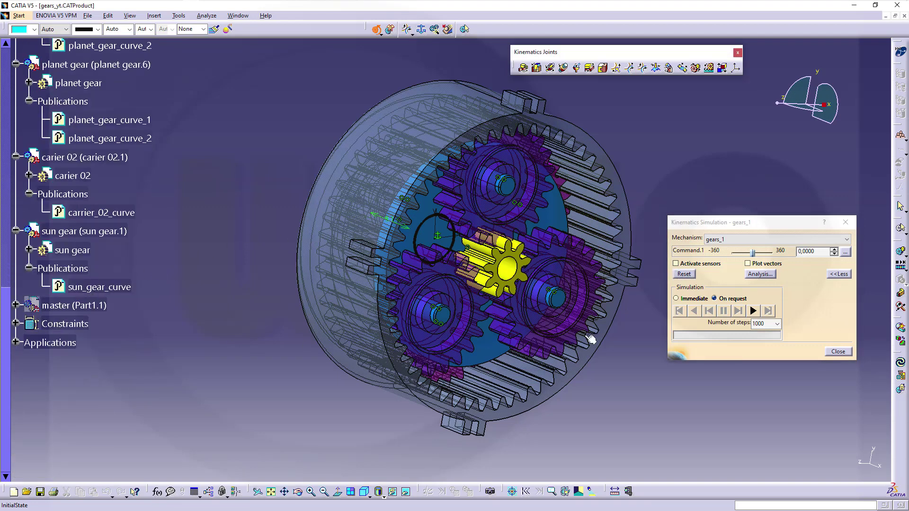
# - Hide the constraint symbols using the Constraints node
pyautogui.click(837, 352)
pyautogui.rightClick(79, 325)
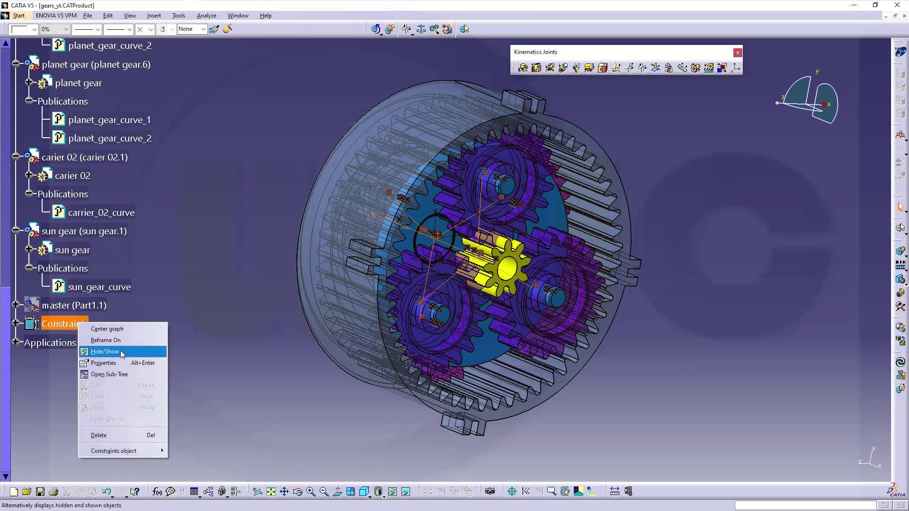
pyautogui.click(106, 352)
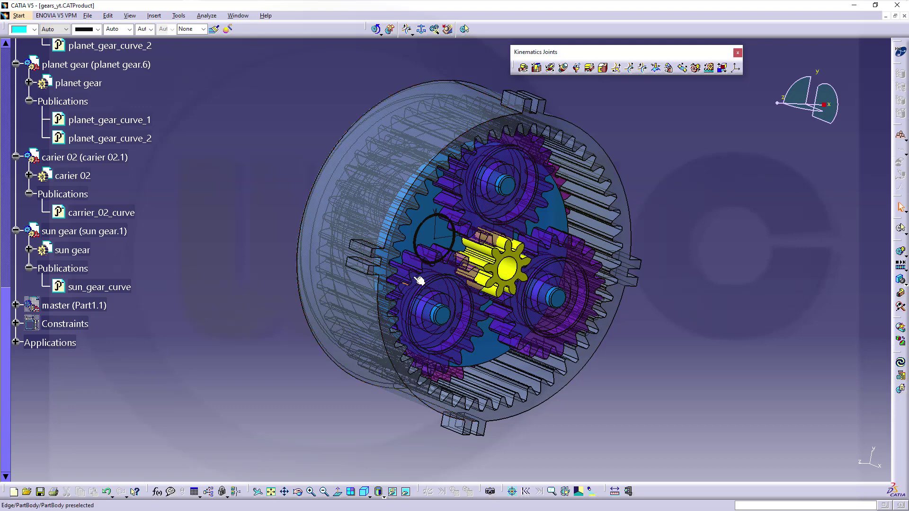
# - Hide carrier_02_curve, zoom in on the gears, and reopen the gears_1 simulation with commands
pyautogui.click(109, 210)
pyautogui.rightClick(94, 213)
pyautogui.click(127, 241)
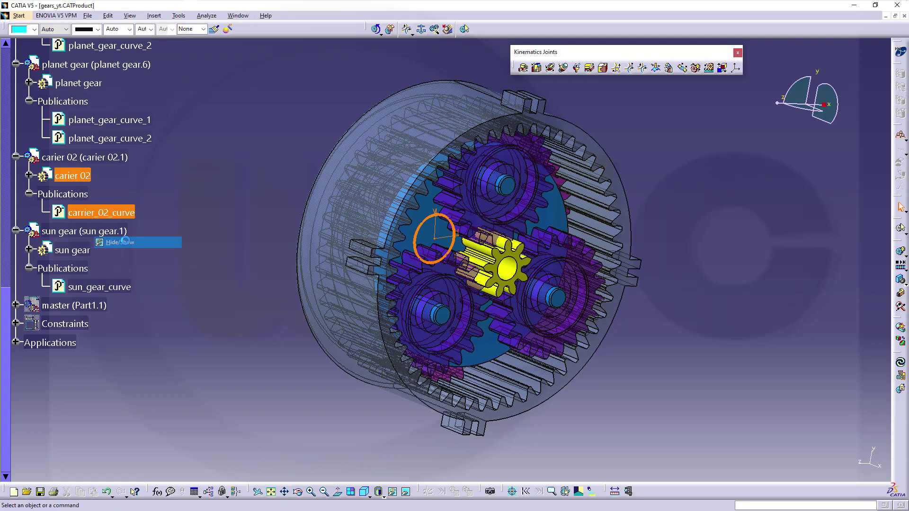
pyautogui.moveTo(213, 234); pyautogui.dragTo(281, 175, button='middle')
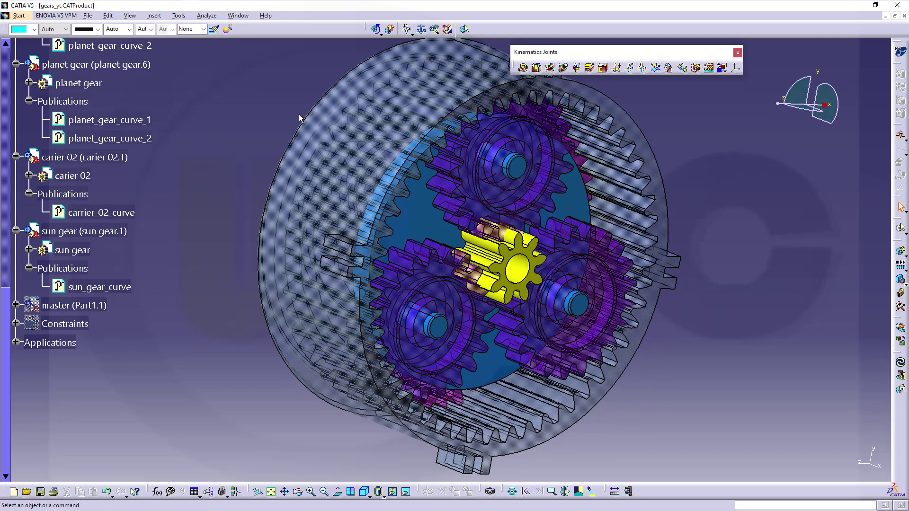
pyautogui.click(377, 29)
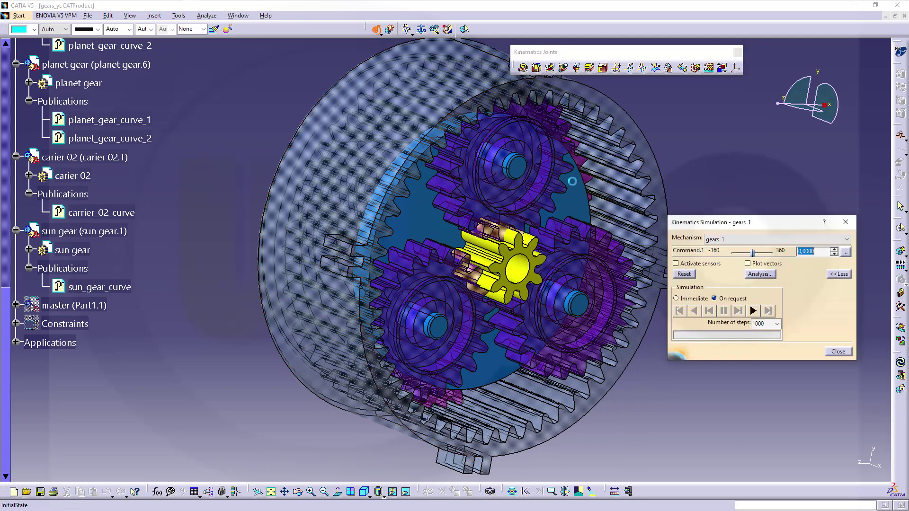
# - Set Command.1 toward 360, play the simulation while orbiting, and pause near 45.38
pyautogui.click(755, 252)
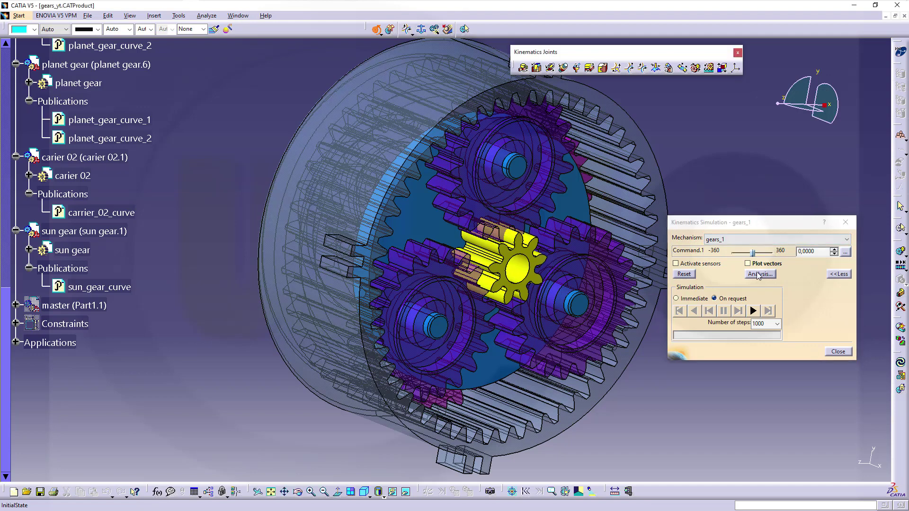
pyautogui.press('End')
pyautogui.click(754, 312)
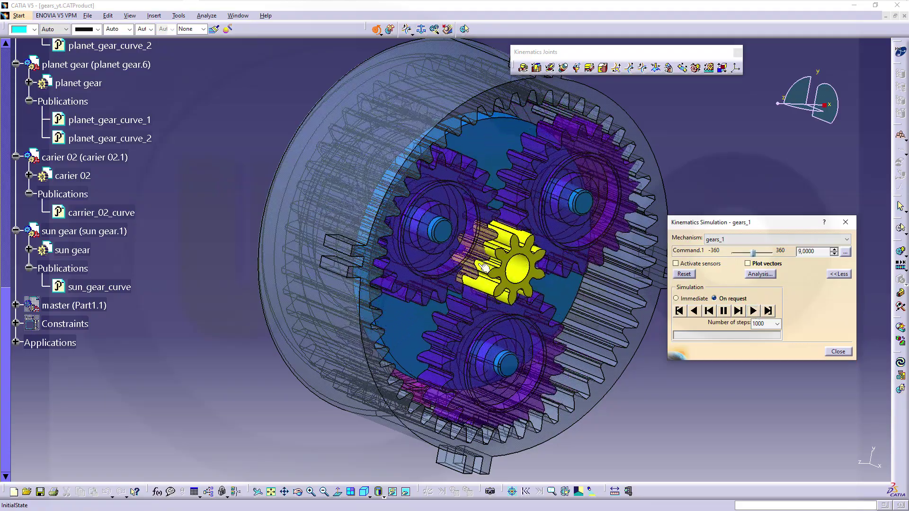
pyautogui.moveTo(588, 308); pyautogui.dragTo(360, 261, button='middle')
pyautogui.click(724, 310)
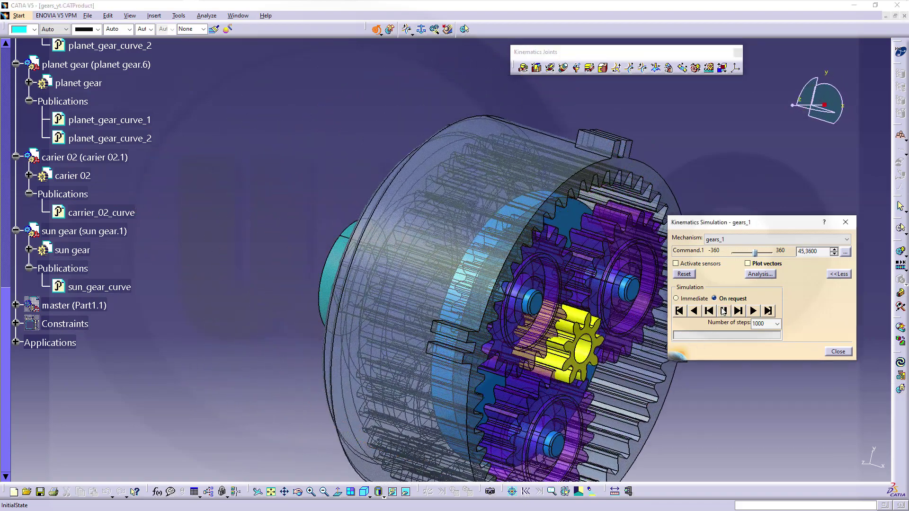